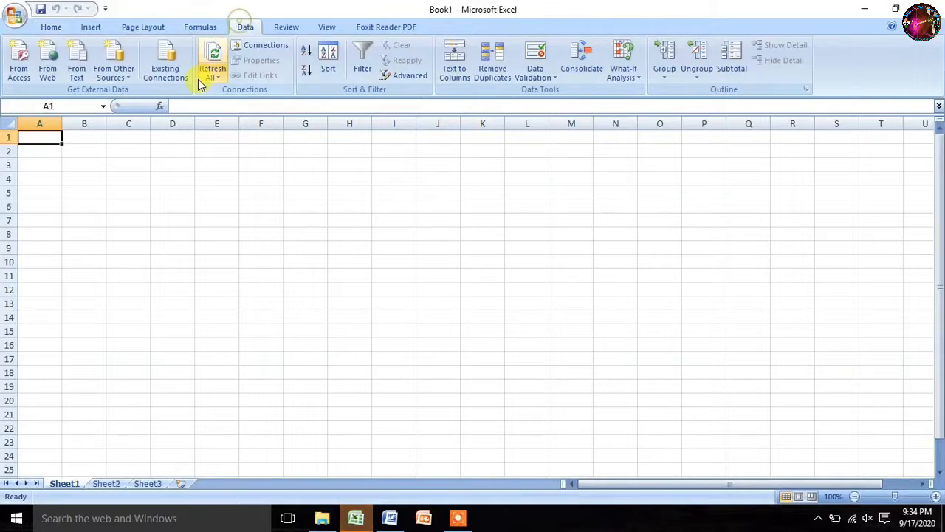
# - Start a text import of the "UV-vis data" file from the Desktop folder
pyautogui.click(81, 77)
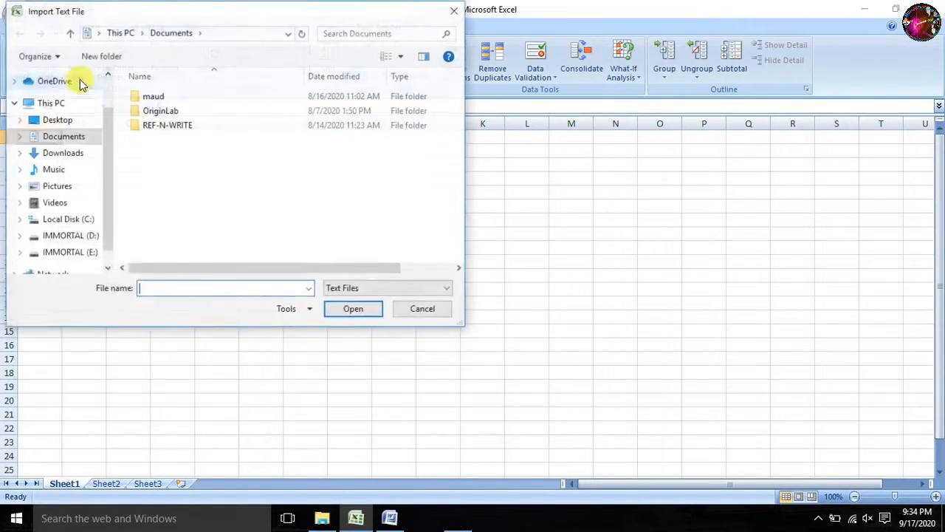
pyautogui.click(55, 120)
pyautogui.click(401, 157)
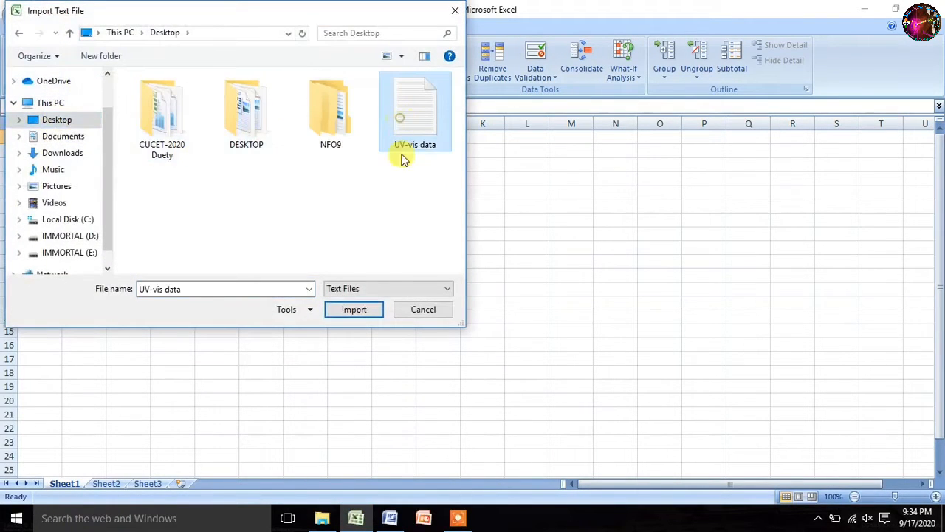
pyautogui.click(363, 312)
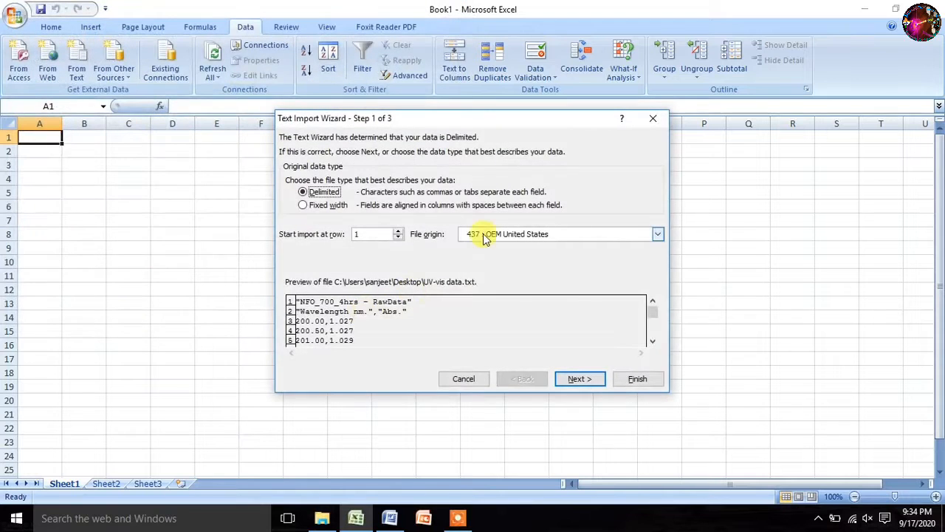
# - Import the delimited data using tab, semicolon, comma and space delimiters, placing it in the existing worksheet at cell A1
pyautogui.click(580, 379)
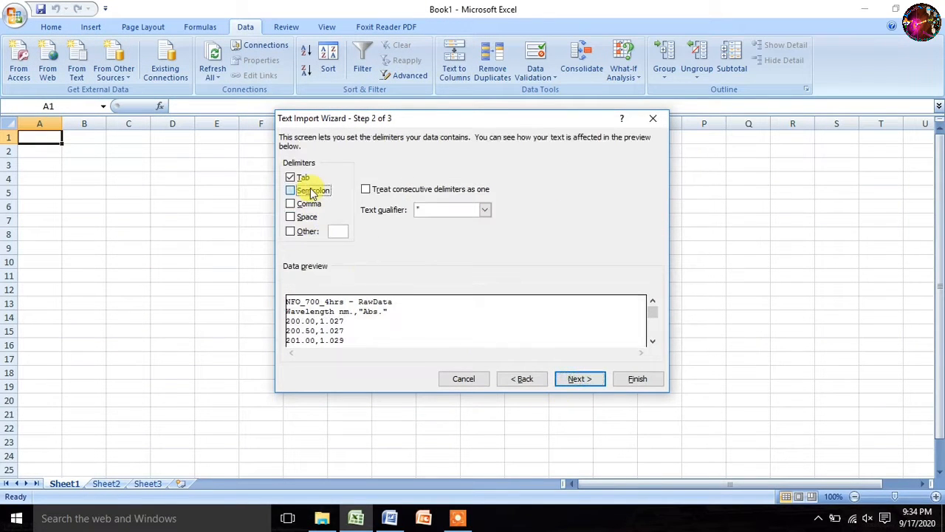
pyautogui.click(309, 206)
pyautogui.click(304, 217)
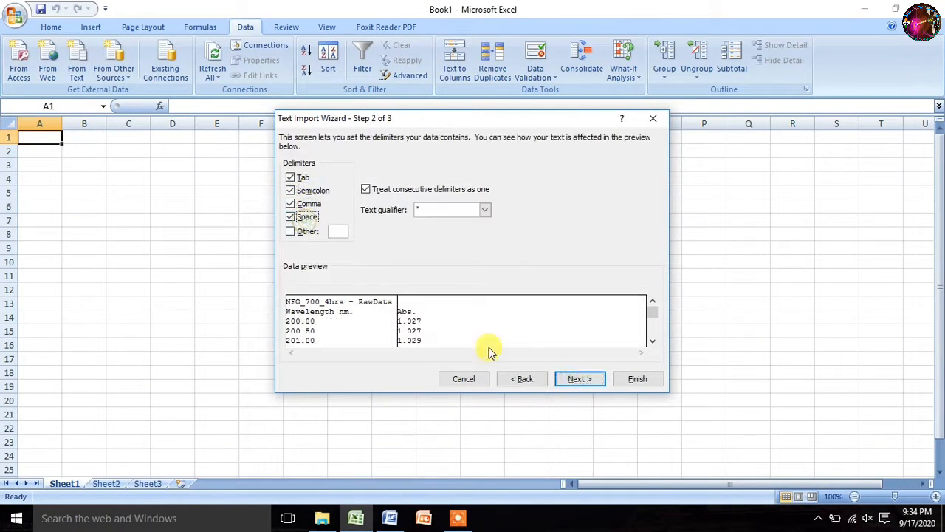
pyautogui.click(579, 379)
pyautogui.click(638, 380)
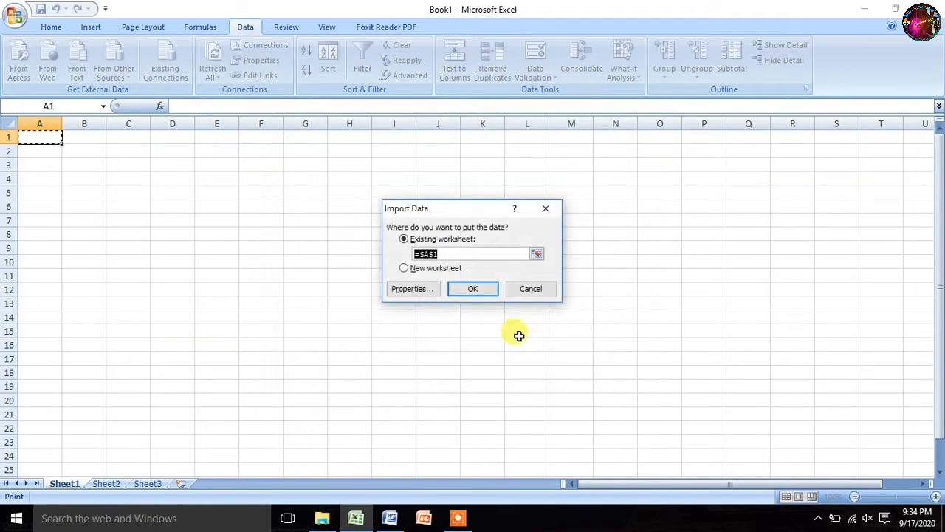
pyautogui.click(473, 289)
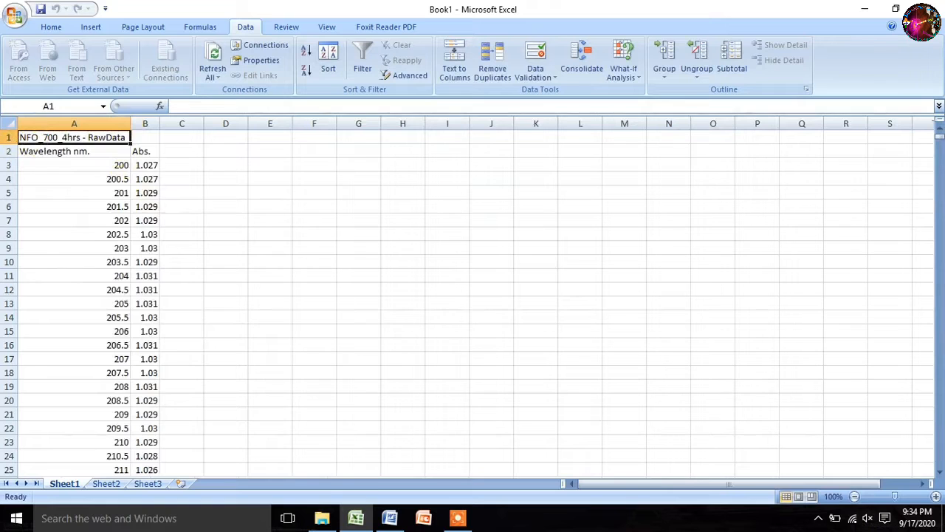
# - Delete the "NFO_700_4hrs - RawData" title row above the column headings
pyautogui.click(7, 138)
pyautogui.rightClick(7, 139)
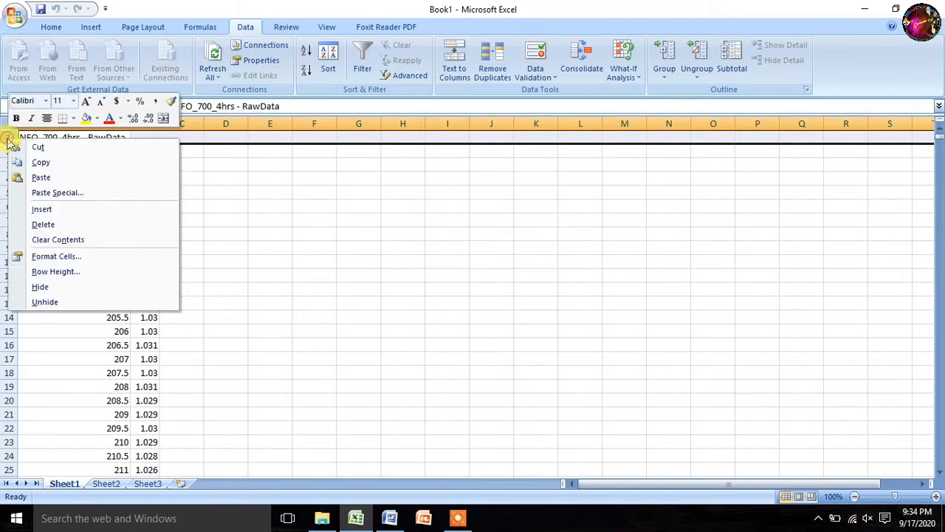
pyautogui.click(42, 224)
# - Widen column B and change its heading to "Abs.(A)"
pyautogui.moveTo(160, 124); pyautogui.dragTo(201, 164)
pyautogui.click(181, 136)
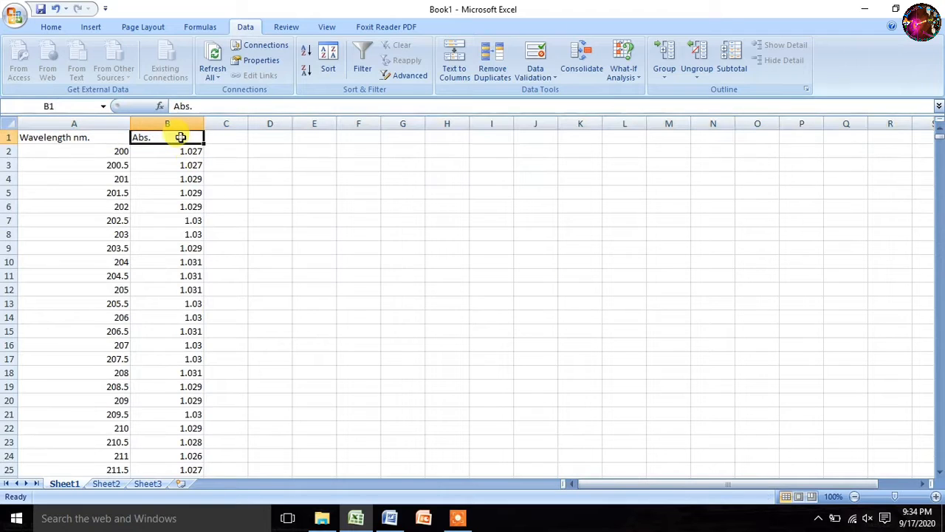
pyautogui.doubleClick(181, 137)
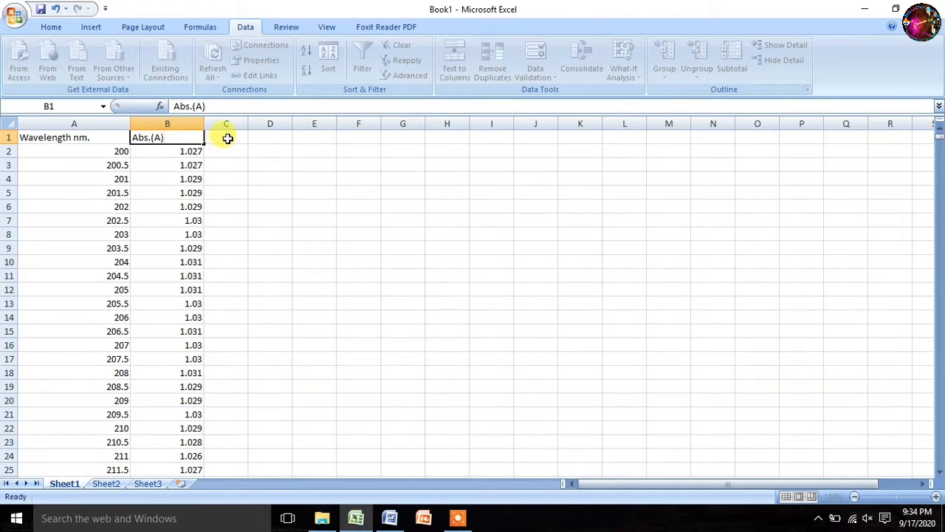
# - Add the column headings α in C1, inserted as a symbol, and k in D1
pyautogui.click(227, 139)
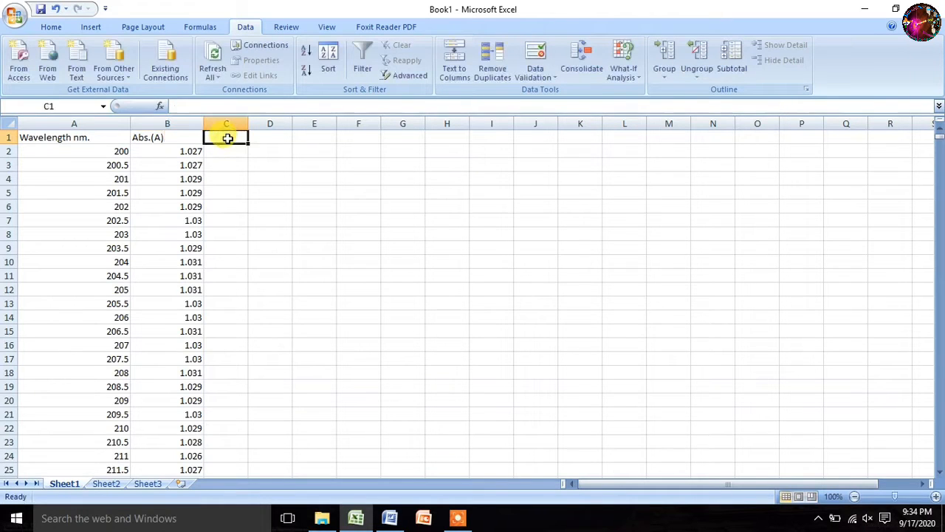
pyautogui.click(96, 32)
pyautogui.click(650, 60)
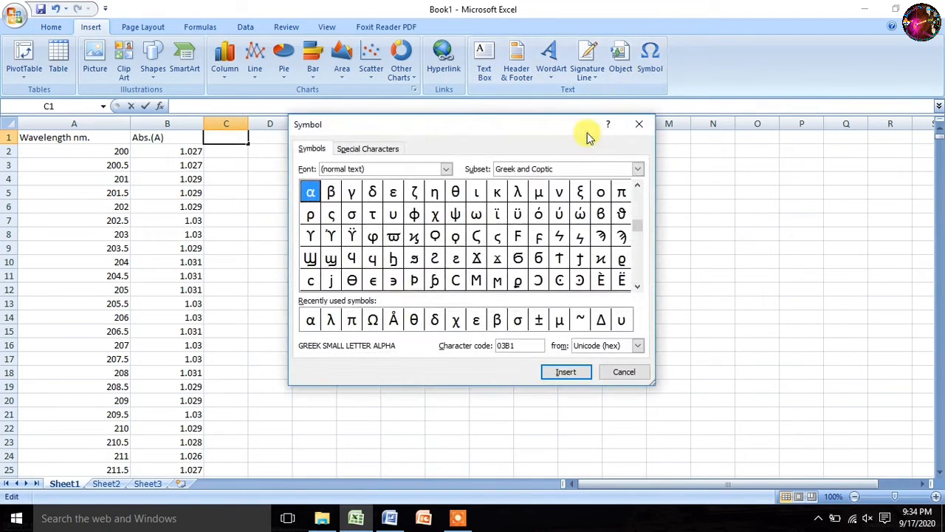
pyautogui.click(311, 320)
pyautogui.click(567, 373)
pyautogui.click(622, 371)
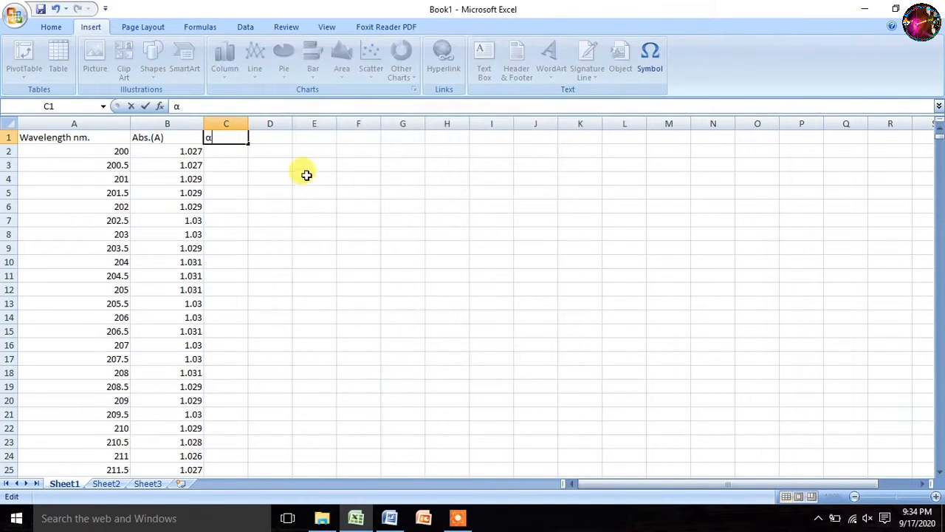
pyautogui.click(275, 136)
pyautogui.write('k')
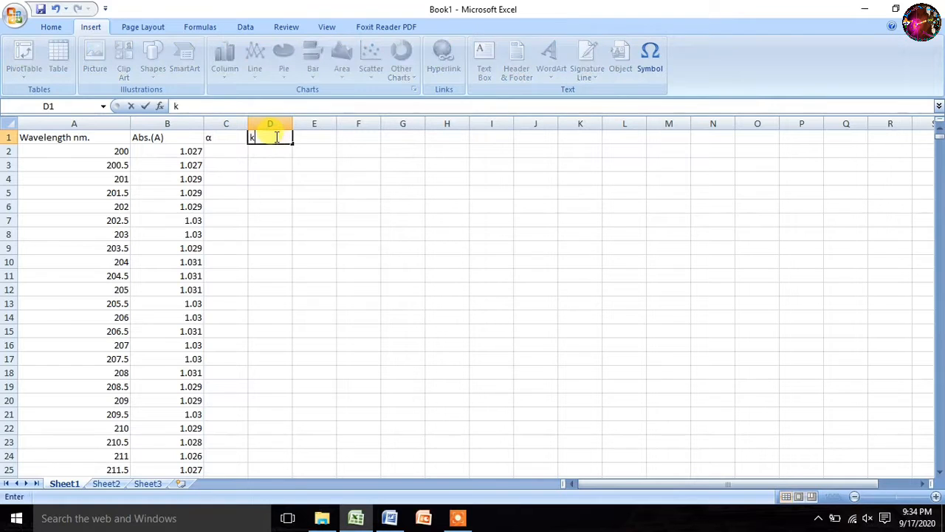
# - Check the absorption coefficient equation in the Word document and enter the formula =2.303*B2/1 in cell C2
pyautogui.click(225, 153)
pyautogui.write('=')
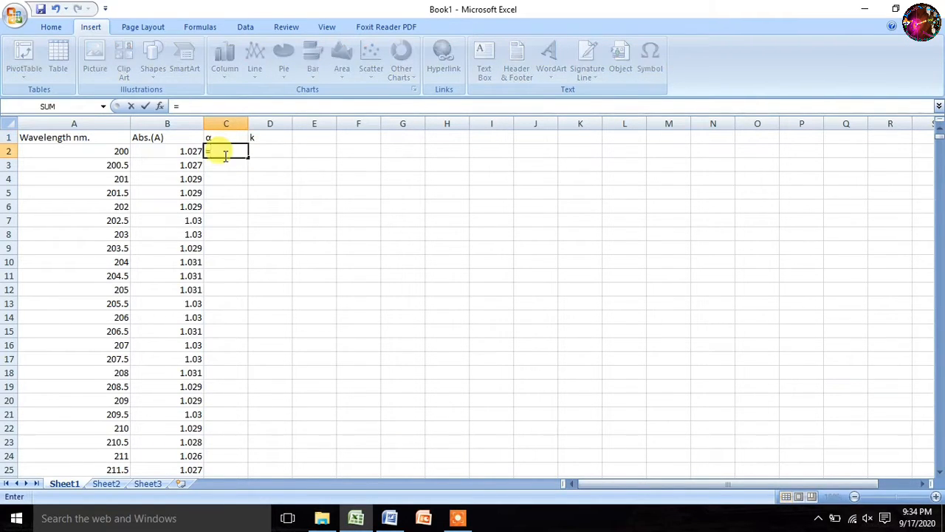
pyautogui.click(389, 518)
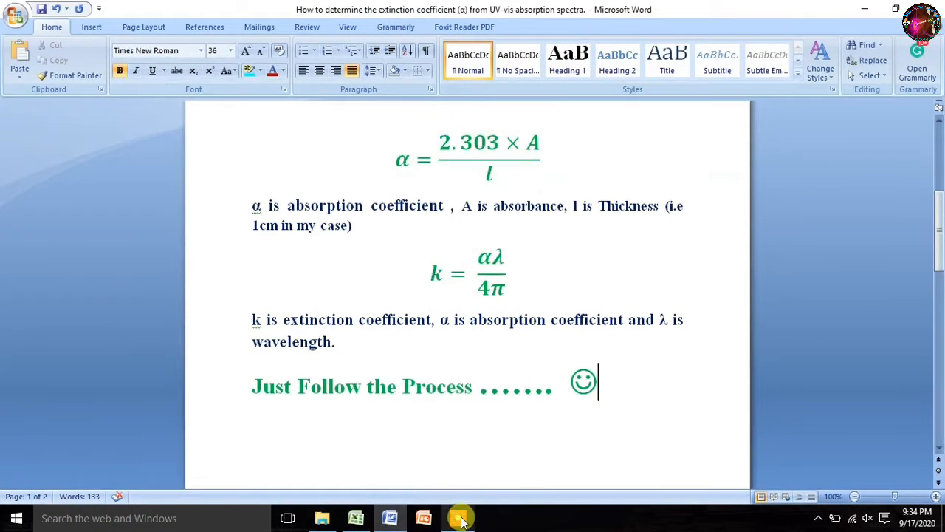
pyautogui.click(355, 519)
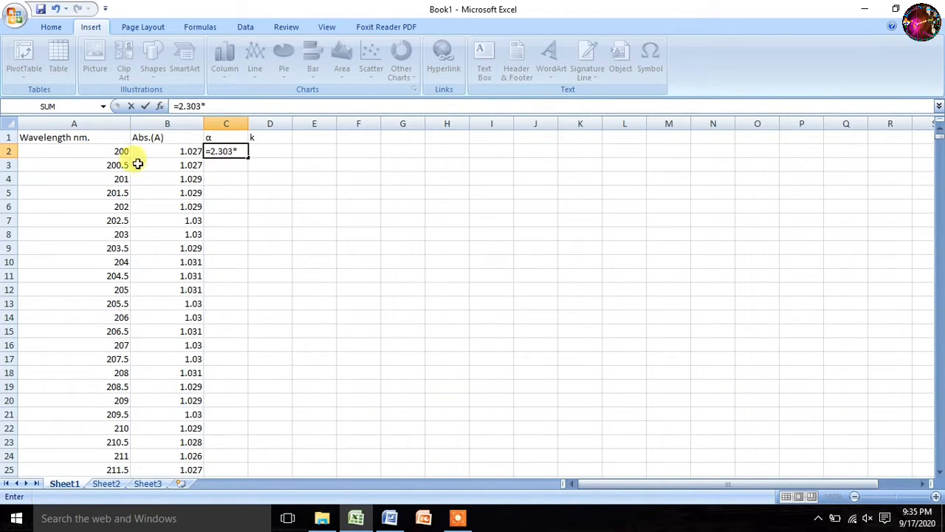
pyautogui.click(171, 151)
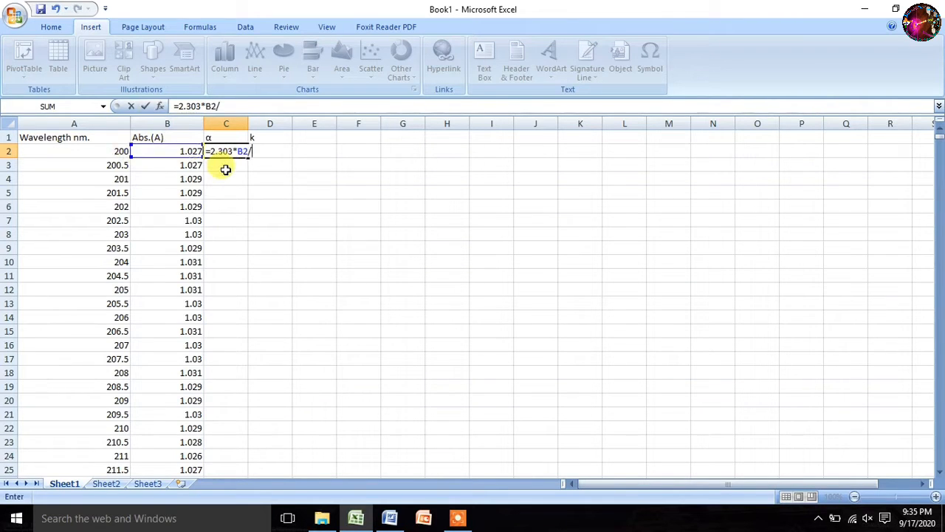
pyautogui.press('Return')
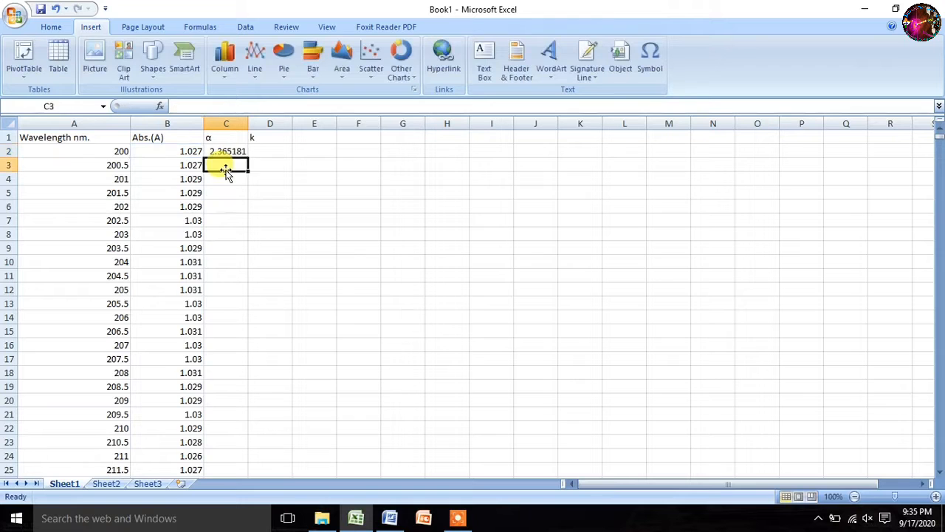
# - Fill the α formula from C2 down to the last data row of column C
pyautogui.click(229, 151)
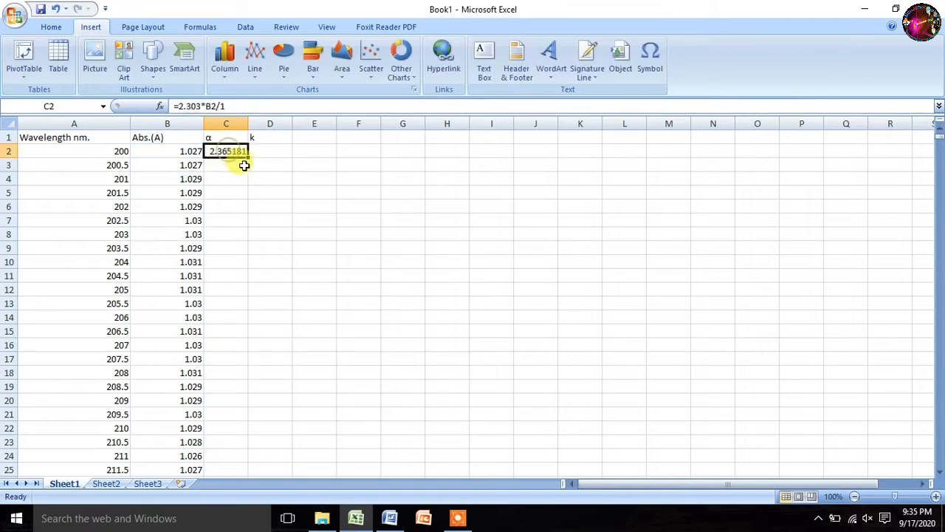
pyautogui.moveTo(248, 159); pyautogui.dragTo(243, 466)
pyautogui.moveTo(940, 464); pyautogui.dragTo(939, 139)
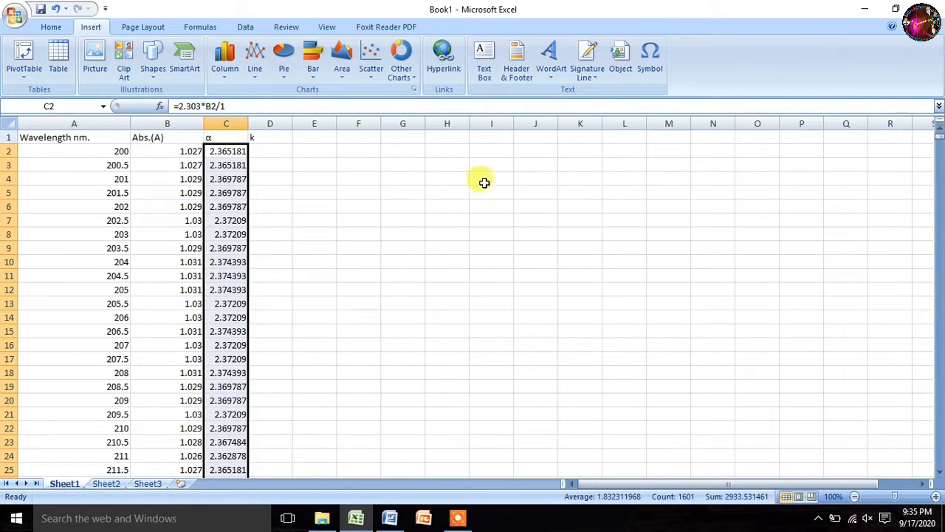
# - Enter the extinction coefficient formula =C2*A2/4*3.14 in cell D2, checking it against the equation in the Word document
pyautogui.click(287, 150)
pyautogui.click(389, 519)
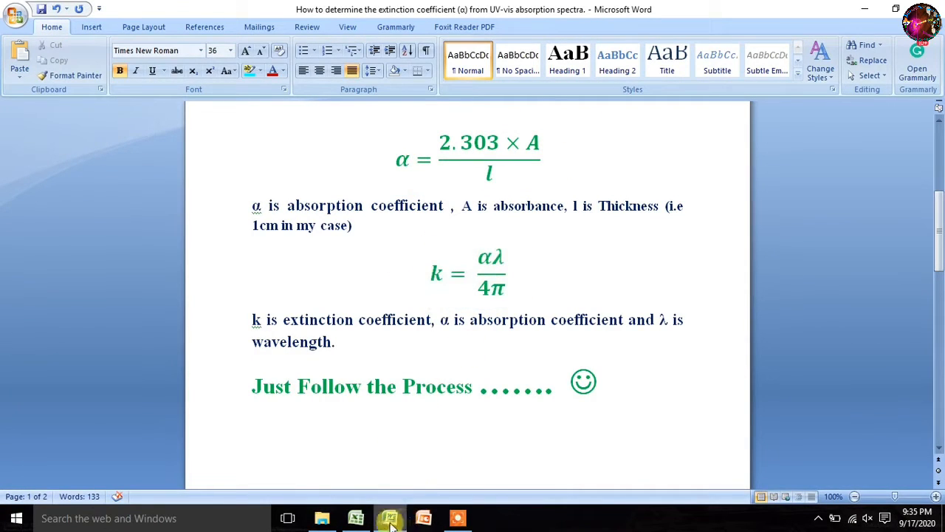
pyautogui.click(356, 518)
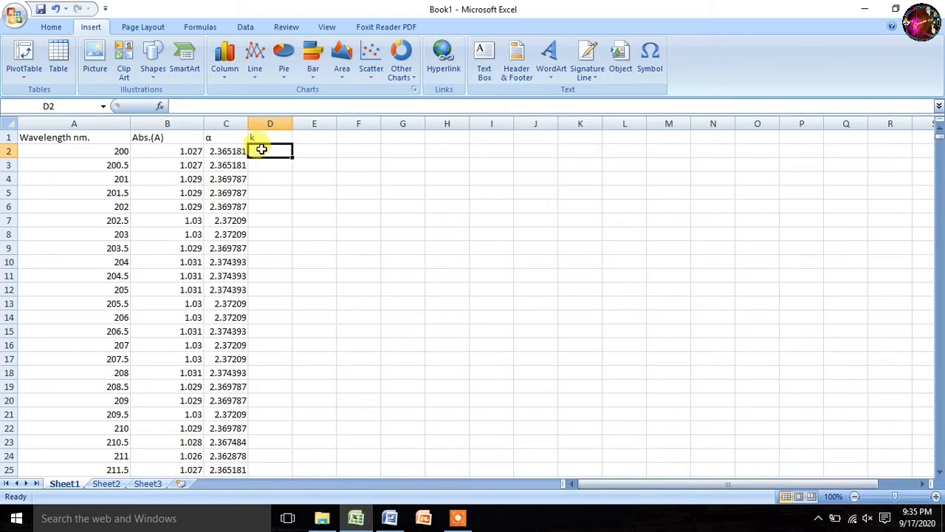
pyautogui.write('=')
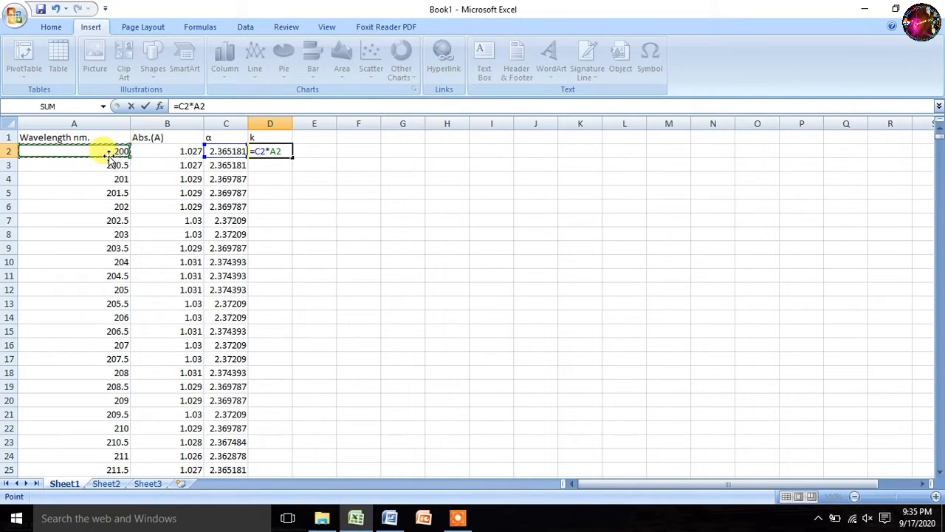
pyautogui.write('/4*3.14')
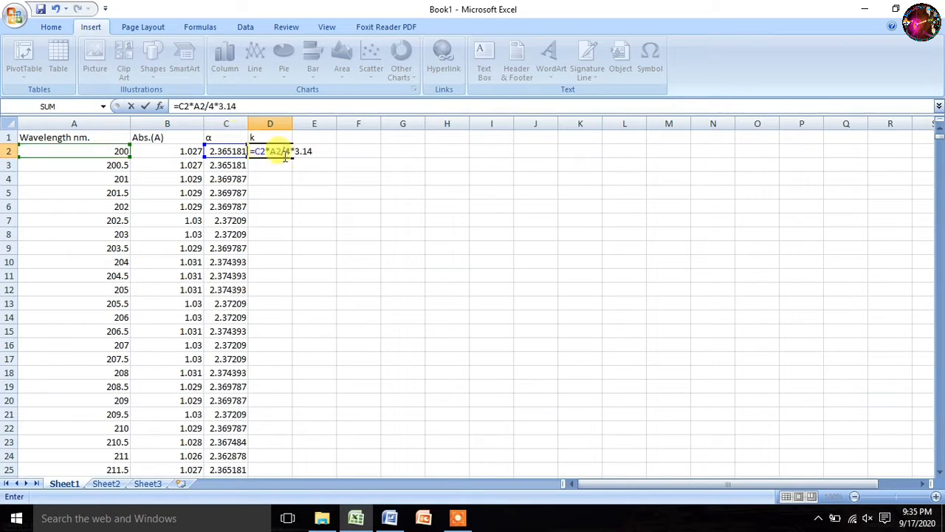
pyautogui.click(387, 520)
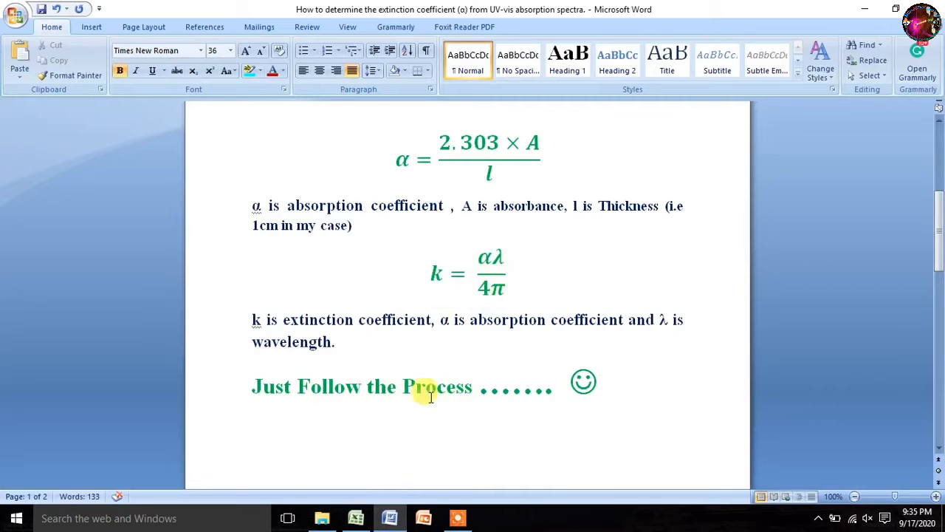
pyautogui.click(352, 520)
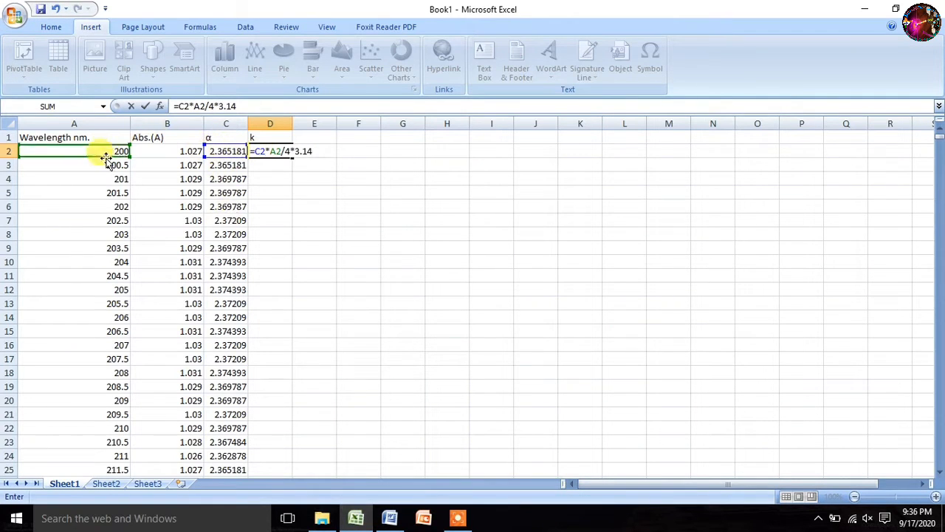
pyautogui.press('Return')
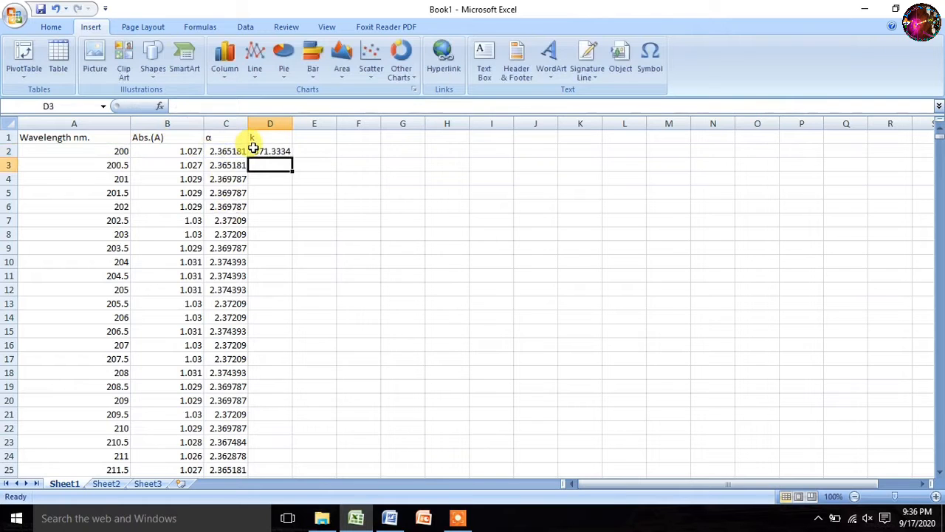
# - Fill the k formula from D2 down to row 1602 and copy the filled range
pyautogui.click(252, 150)
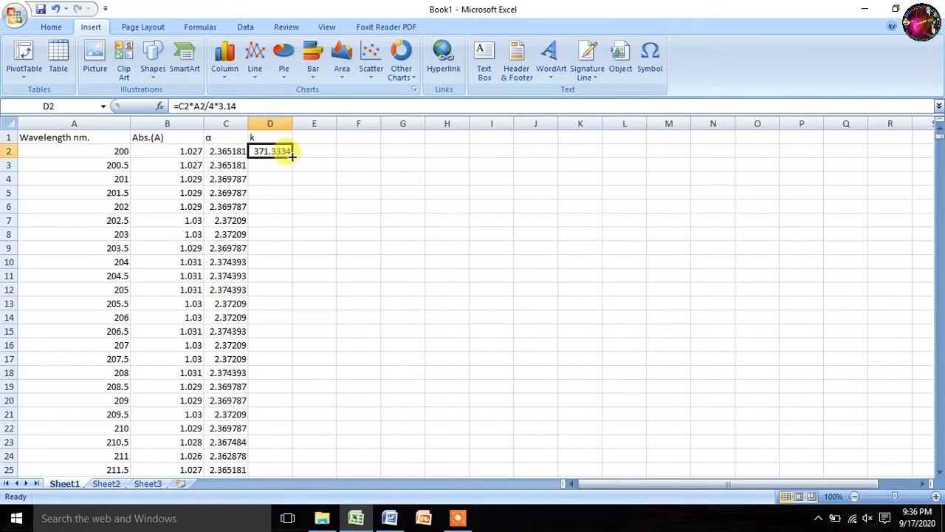
pyautogui.moveTo(292, 156); pyautogui.dragTo(286, 457)
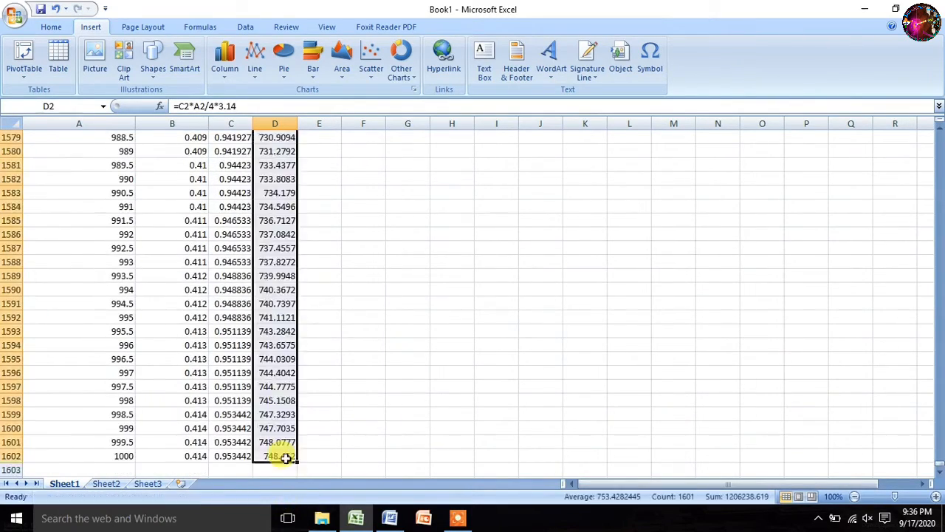
pyautogui.rightClick(281, 418)
pyautogui.click(320, 223)
pyautogui.hotkey('ctrl', 'BackSpace')
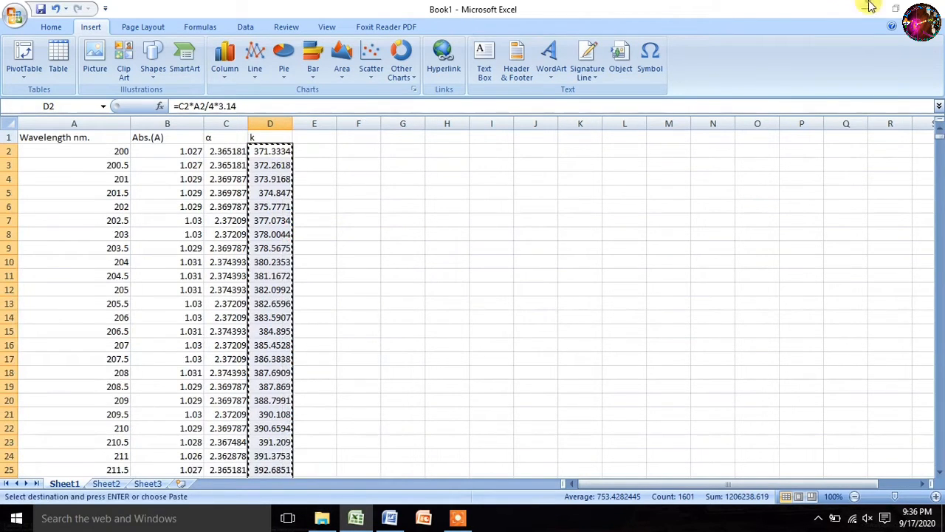
# - Launch OriginPro 9.0 from the desktop, maximize the Book1 workbook and select row 1 of column B(Y)
pyautogui.click(870, 6)
pyautogui.click(861, 9)
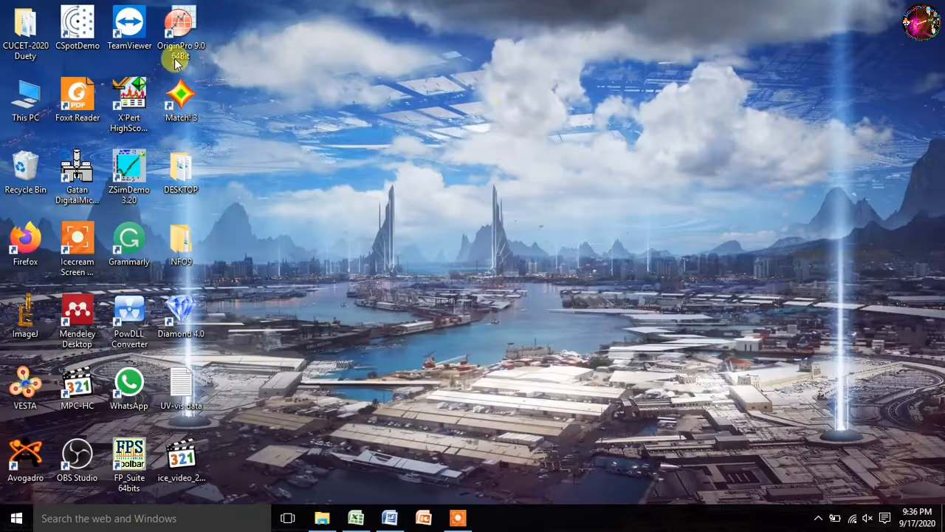
pyautogui.doubleClick(183, 33)
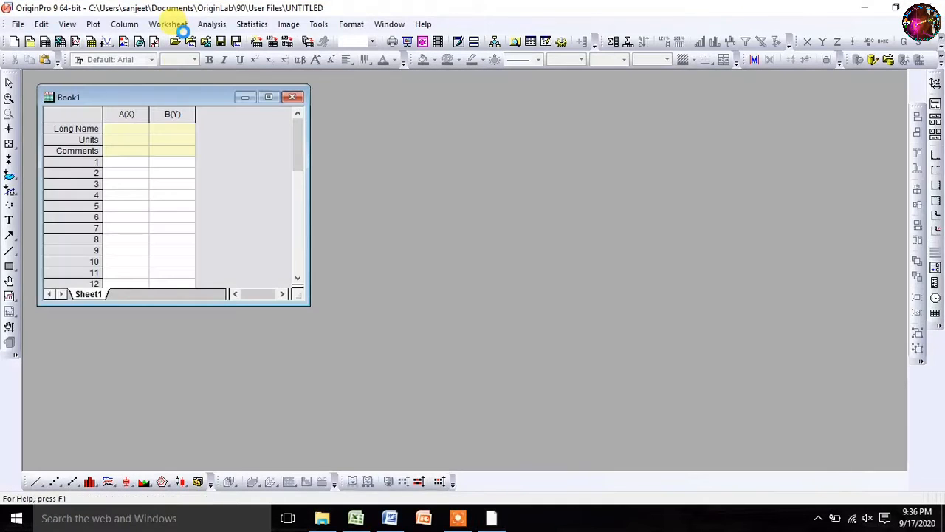
pyautogui.click(269, 99)
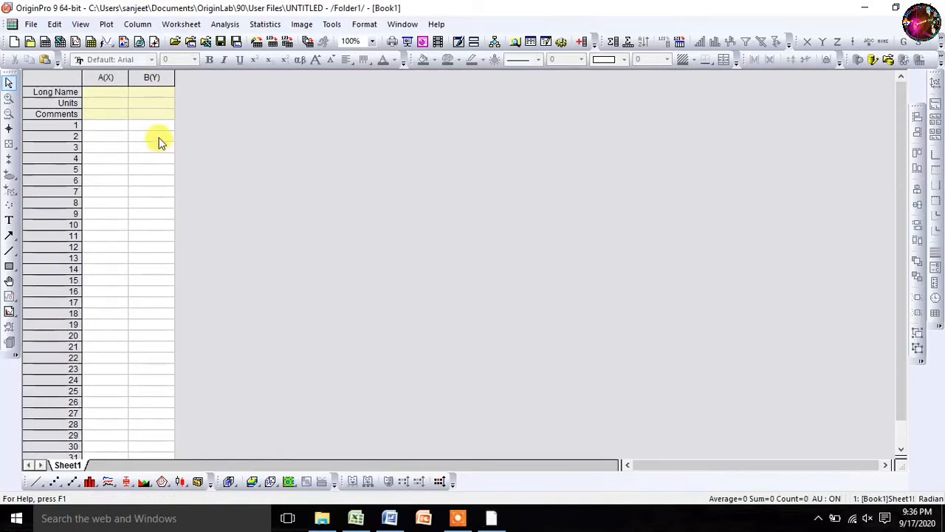
pyautogui.click(158, 127)
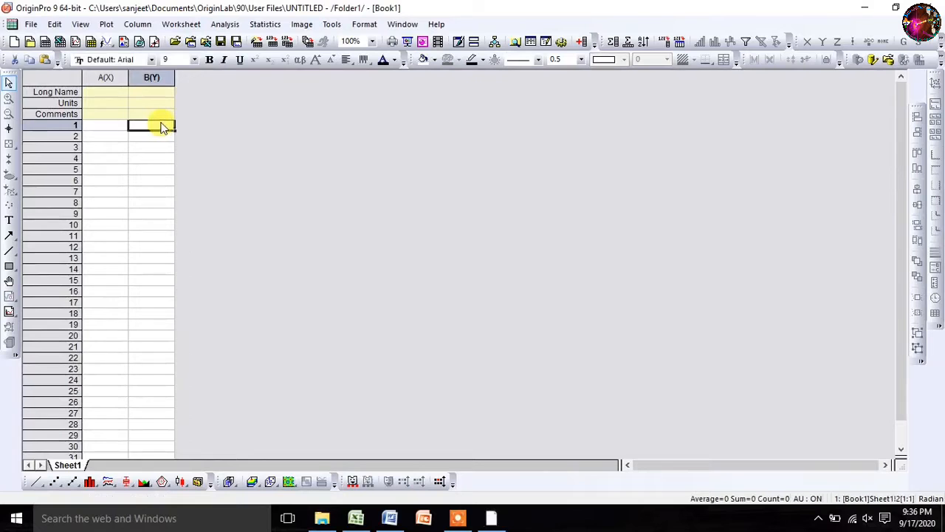
# - Paste the copied values from row 1 of column B(Y), widened to fit them, and enter k as the column's Long Name
pyautogui.hotkey('ctrl', 'v')
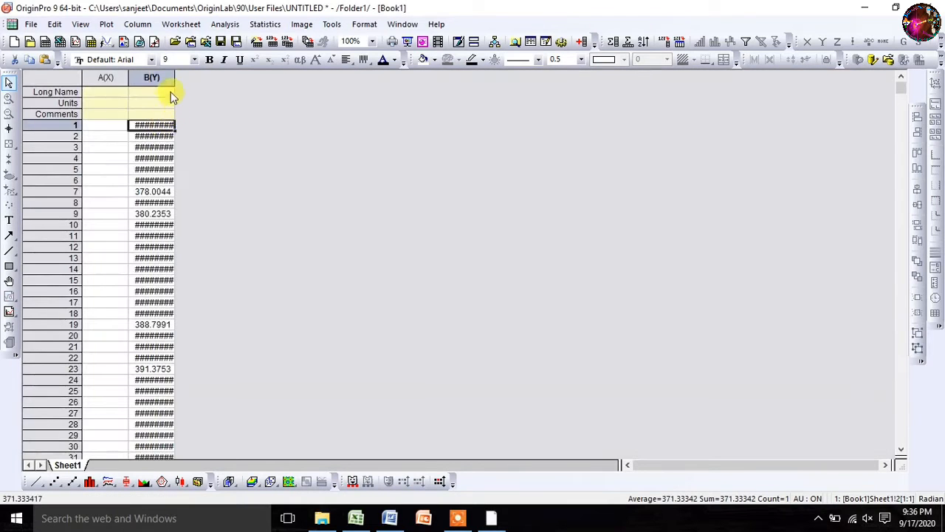
pyautogui.moveTo(174, 80); pyautogui.dragTo(199, 120)
pyautogui.click(164, 92)
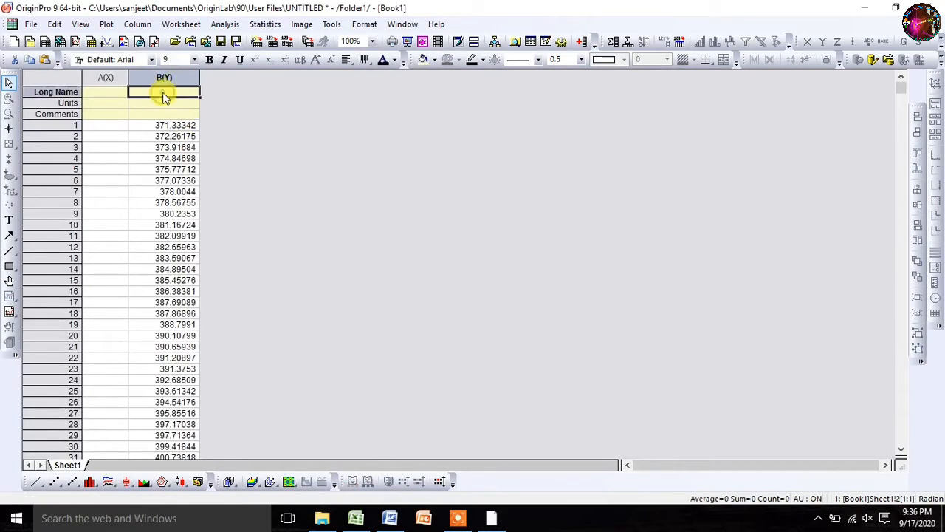
pyautogui.click(164, 93)
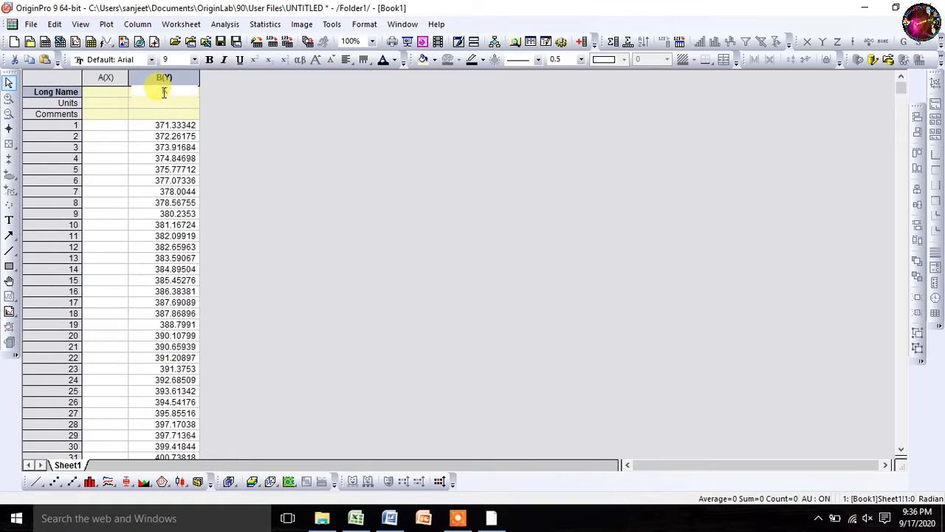
pyautogui.write('k')
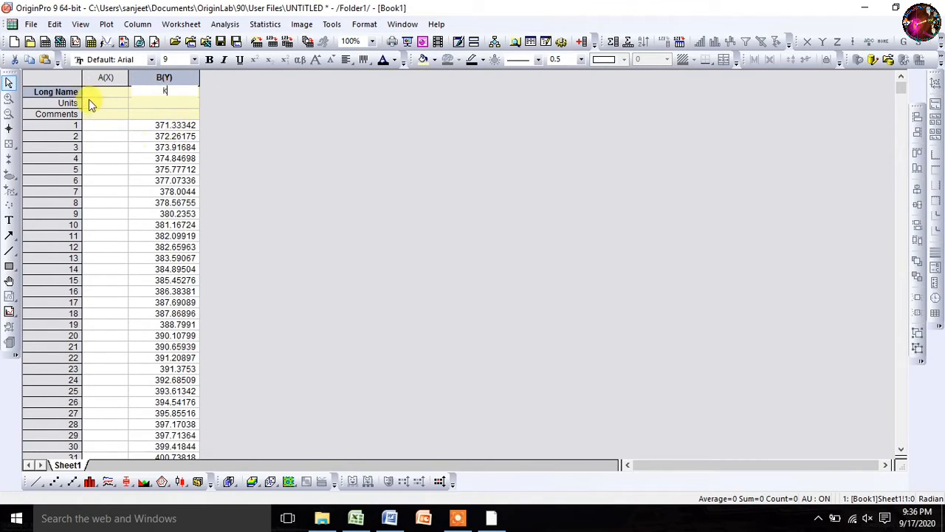
# - Set column A(X)'s Long Name to Wavelength(nm) and widen the column to fit the full name
pyautogui.click(101, 93)
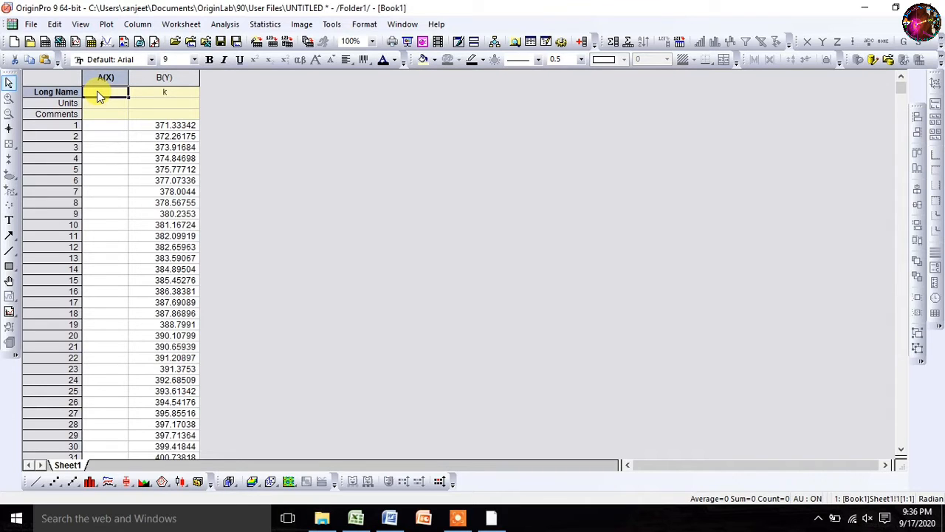
pyautogui.write('W')
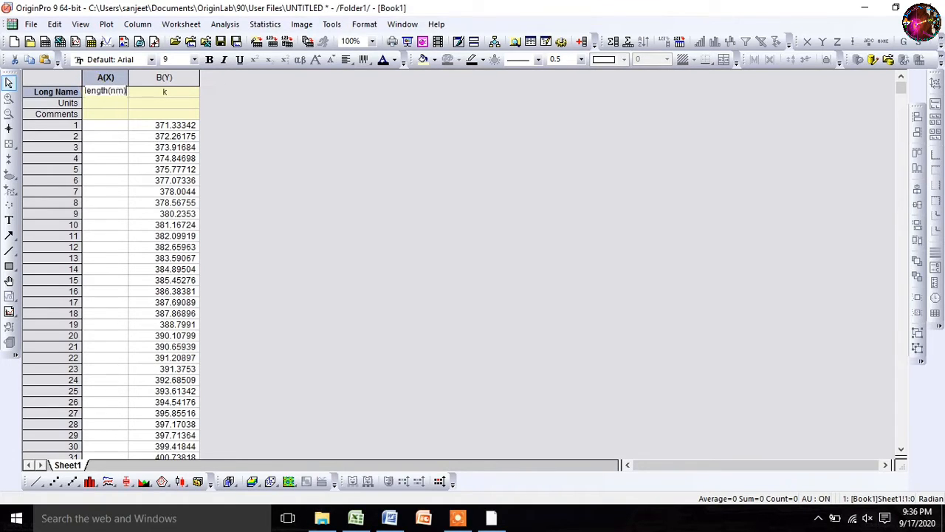
pyautogui.click(102, 129)
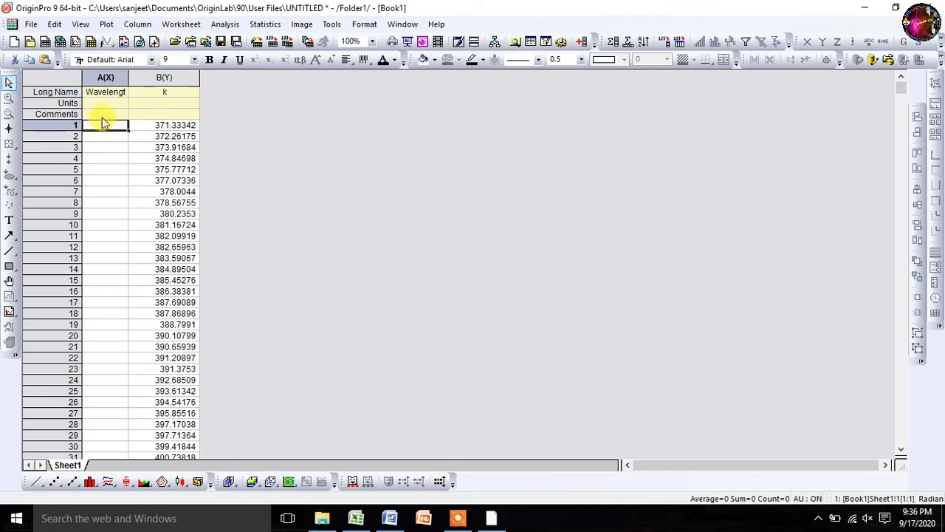
pyautogui.moveTo(130, 77); pyautogui.dragTo(151, 99)
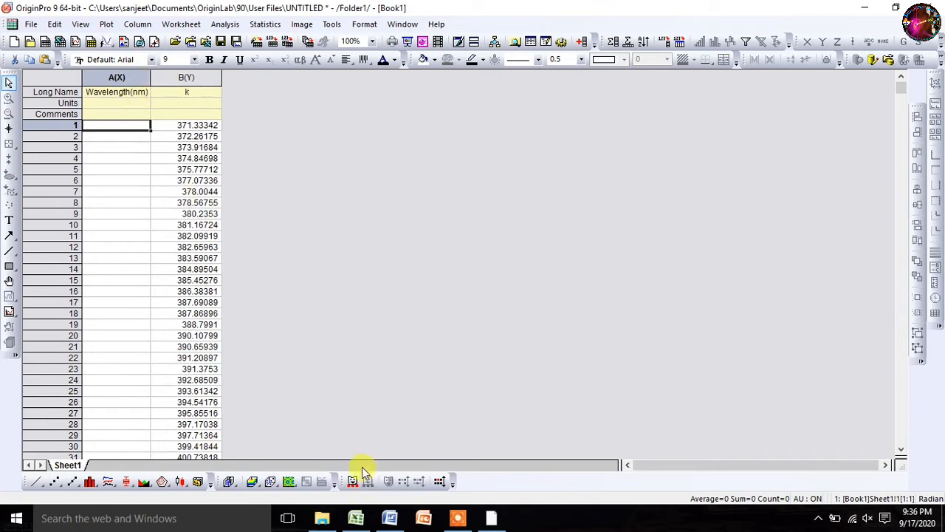
# - Switch to the Excel workbook and copy the wavelength values in A2 down to row 1602
pyautogui.click(355, 517)
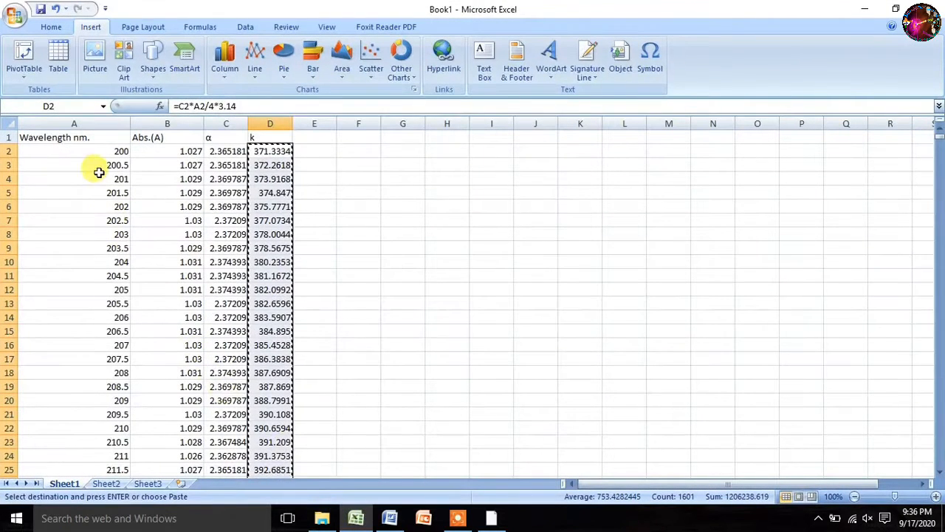
pyautogui.moveTo(95, 146); pyautogui.dragTo(116, 450)
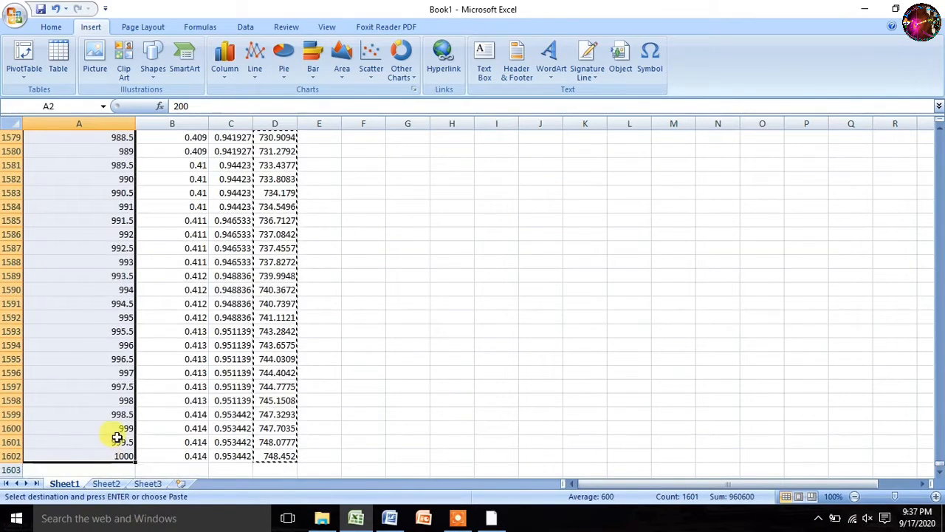
pyautogui.rightClick(118, 442)
pyautogui.click(151, 223)
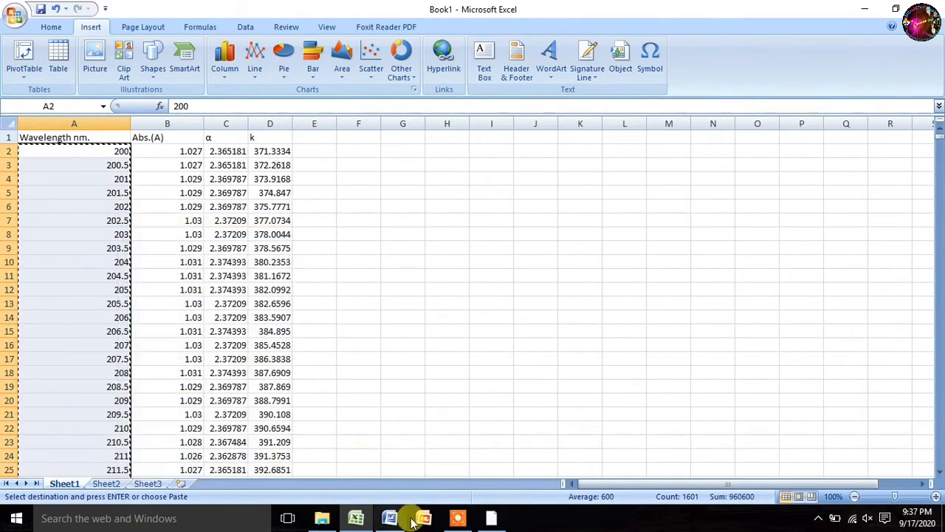
# - Switch back to OriginPro, paste the wavelengths from row 1 of column A(X), and plot columns A and B as a line graph
pyautogui.click(455, 519)
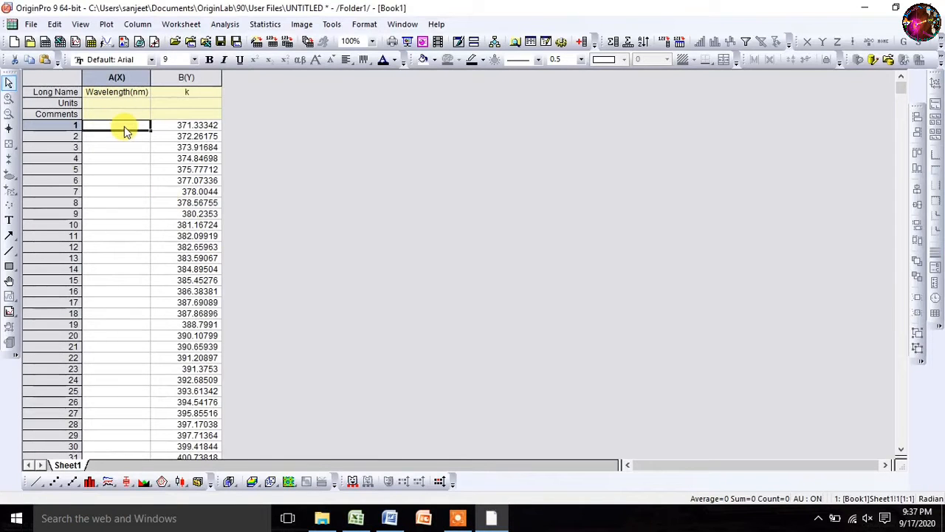
pyautogui.hotkey('ctrl', 'v')
pyautogui.moveTo(122, 77); pyautogui.dragTo(185, 77)
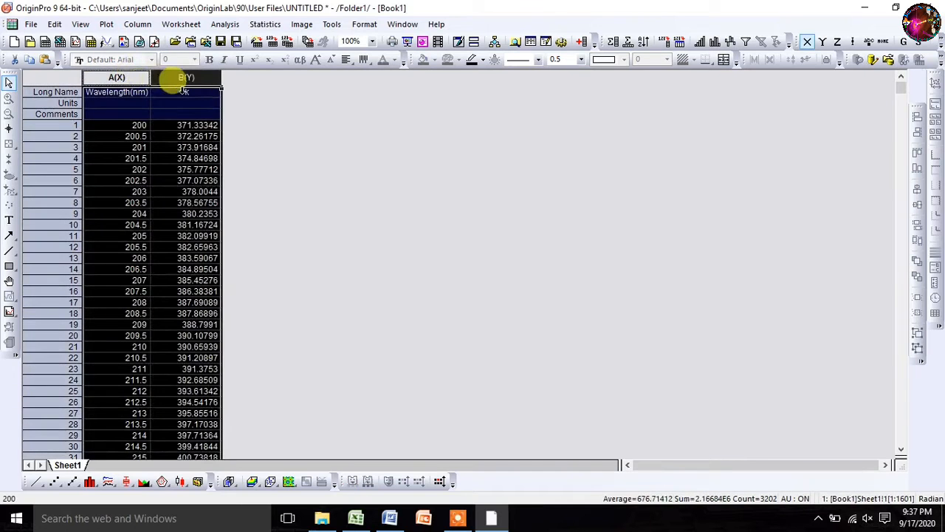
pyautogui.click(37, 482)
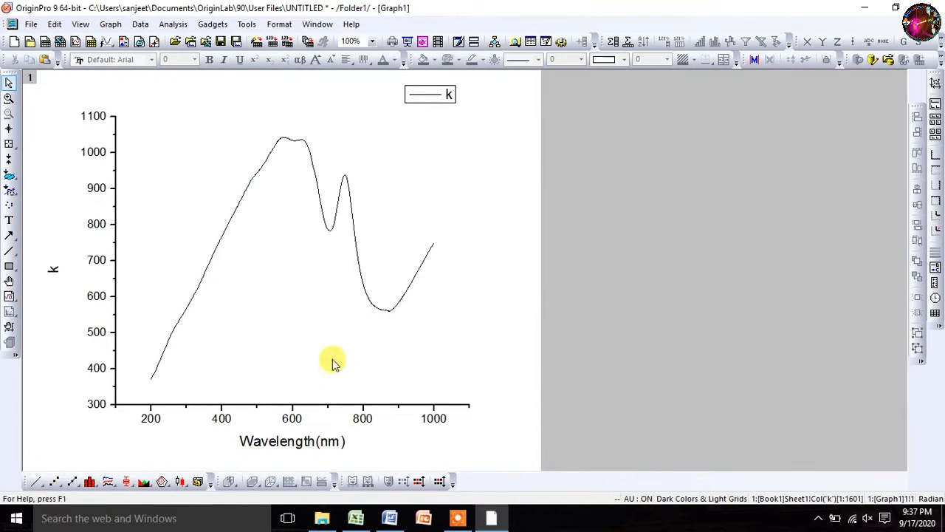
# - Save the project to the Desktop as an .opj file named K vs W(nm)
pyautogui.click(223, 42)
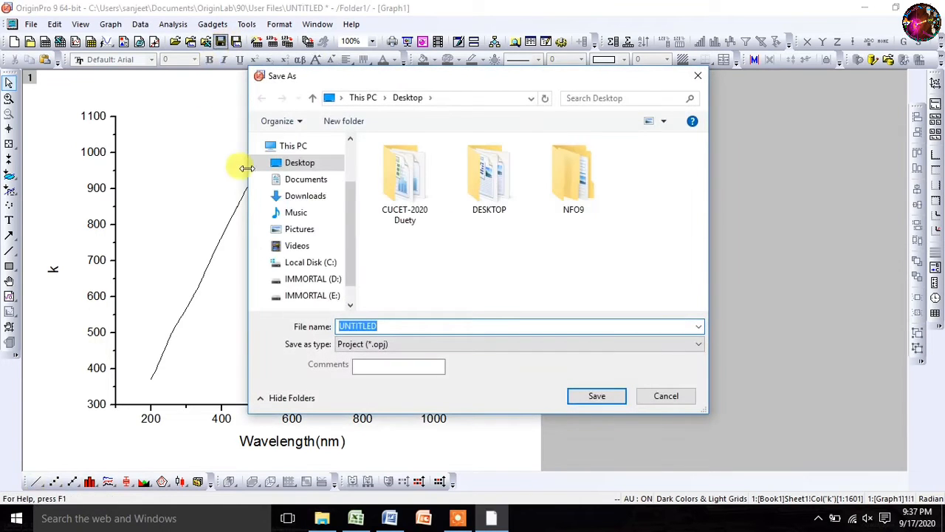
pyautogui.click(302, 164)
pyautogui.doubleClick(416, 325)
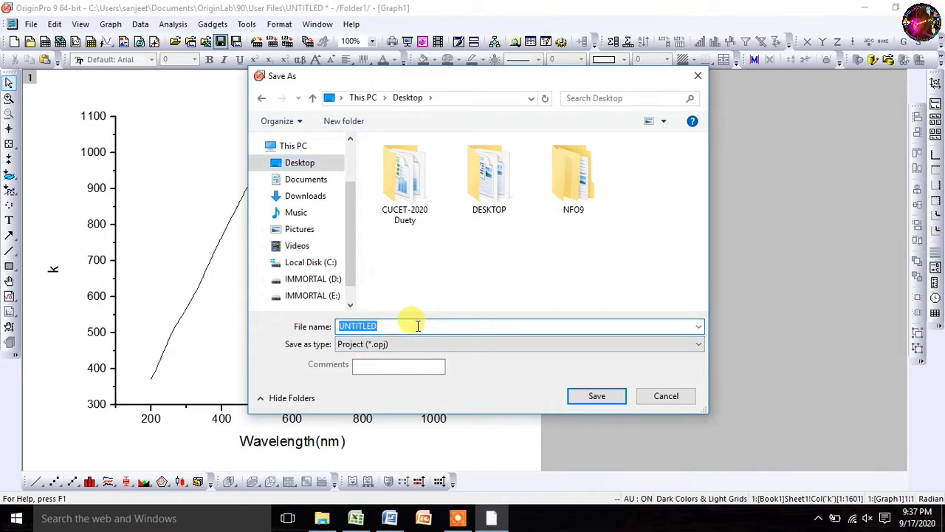
pyautogui.write('K vs')
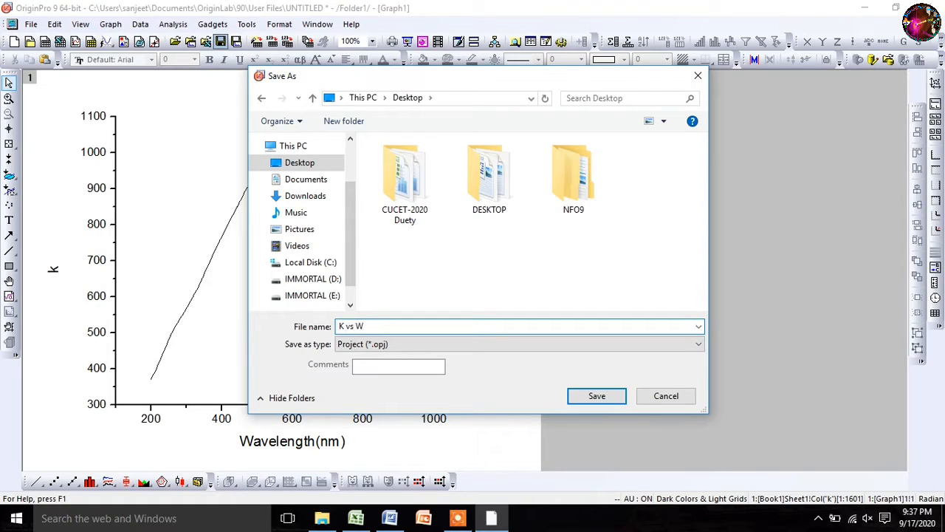
pyautogui.write(' W(nm)')
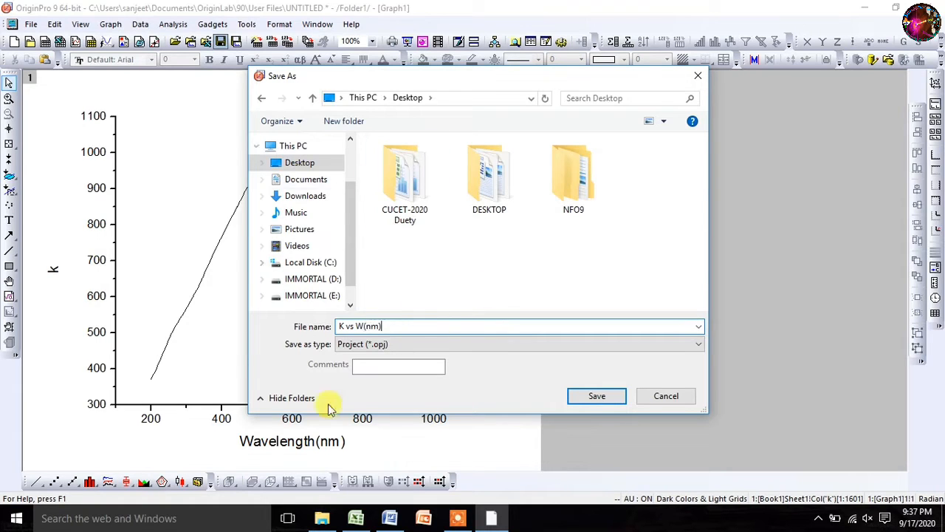
pyautogui.click(597, 398)
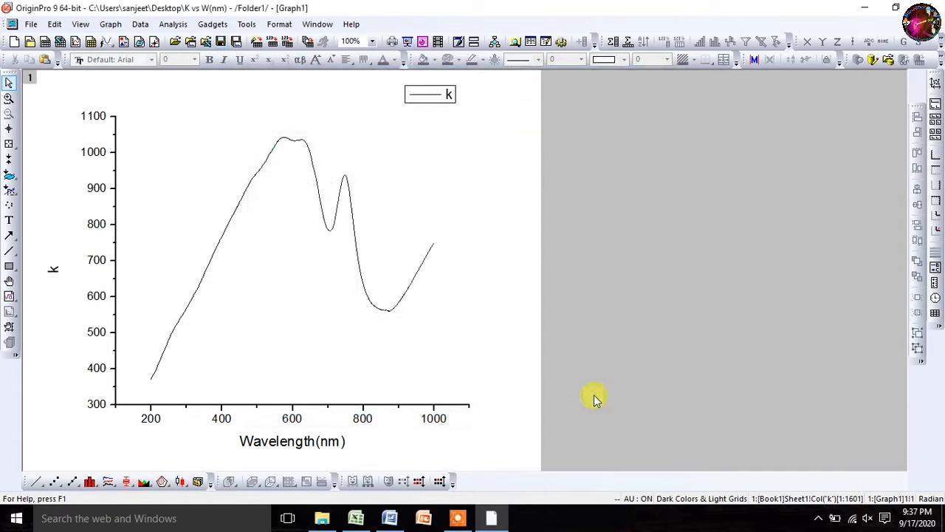
# - Set the line width of the plotted k curve to 3
pyautogui.click(302, 141)
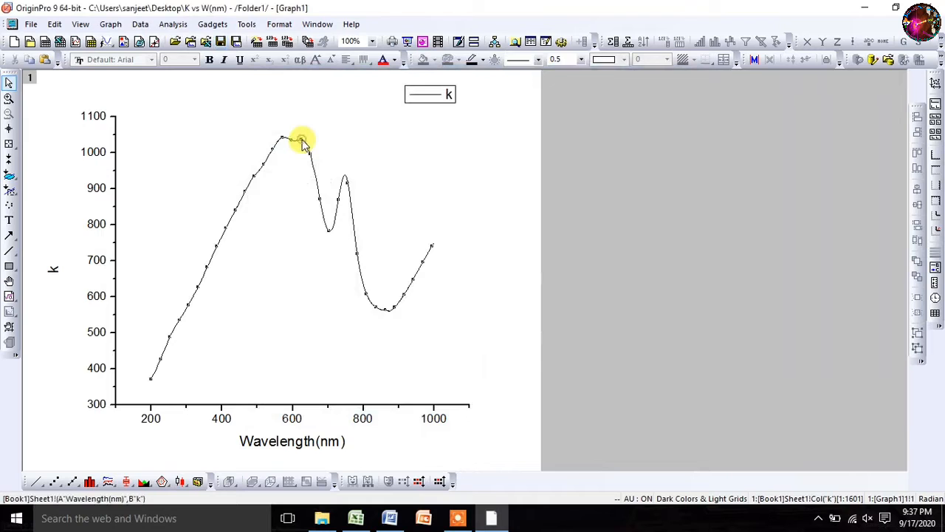
pyautogui.click(582, 59)
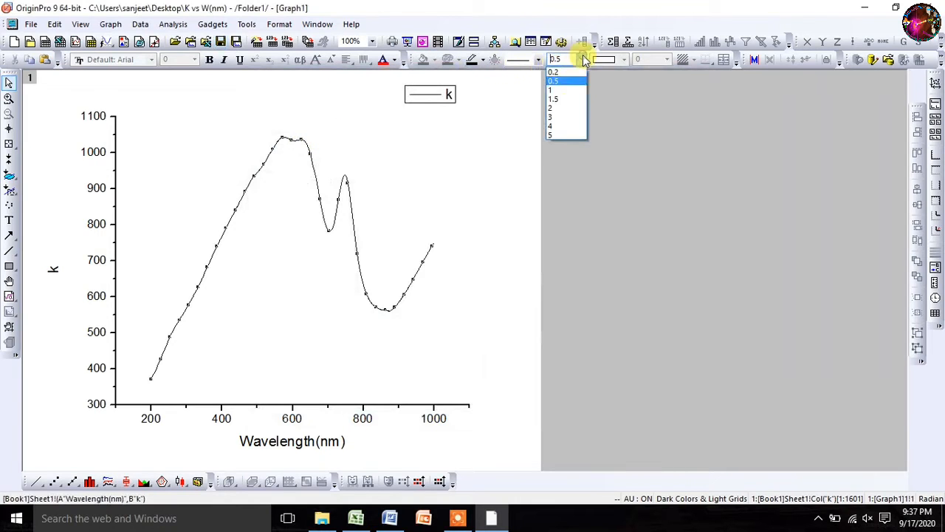
pyautogui.click(554, 118)
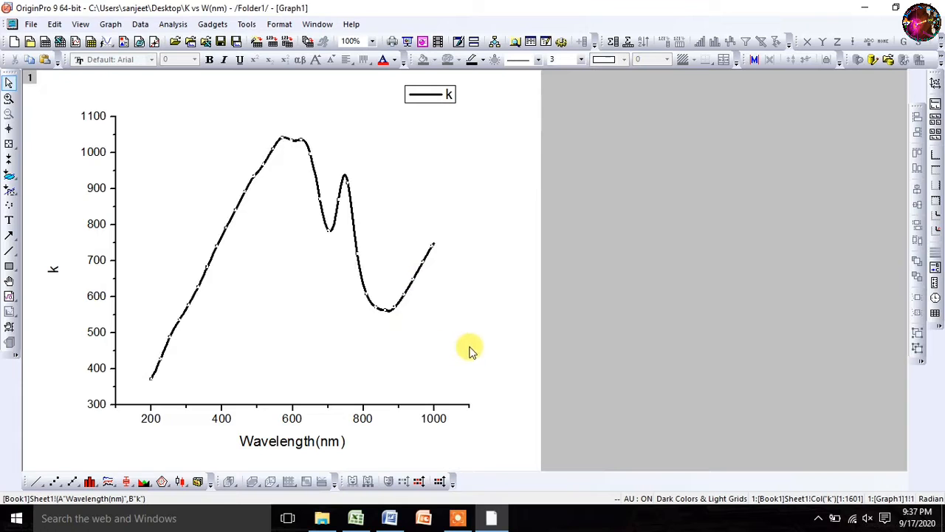
# - Show the graph's top axis line and set its major and minor ticks to None
pyautogui.doubleClick(293, 419)
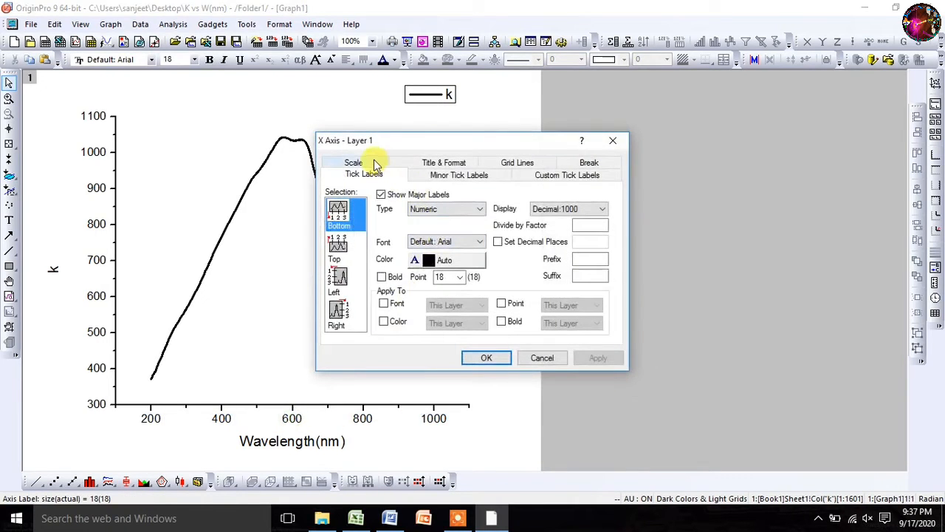
pyautogui.click(441, 165)
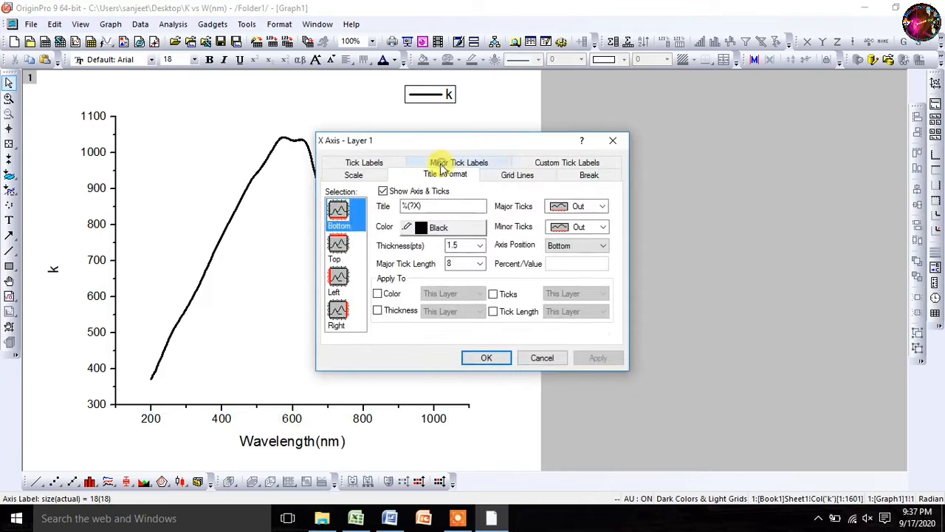
pyautogui.click(343, 251)
pyautogui.click(382, 190)
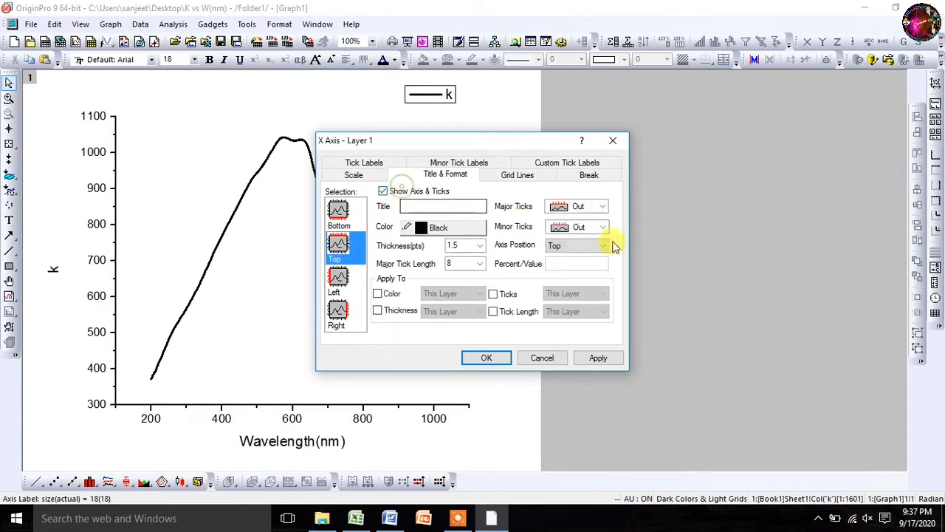
pyautogui.click(602, 226)
pyautogui.click(581, 264)
pyautogui.click(602, 206)
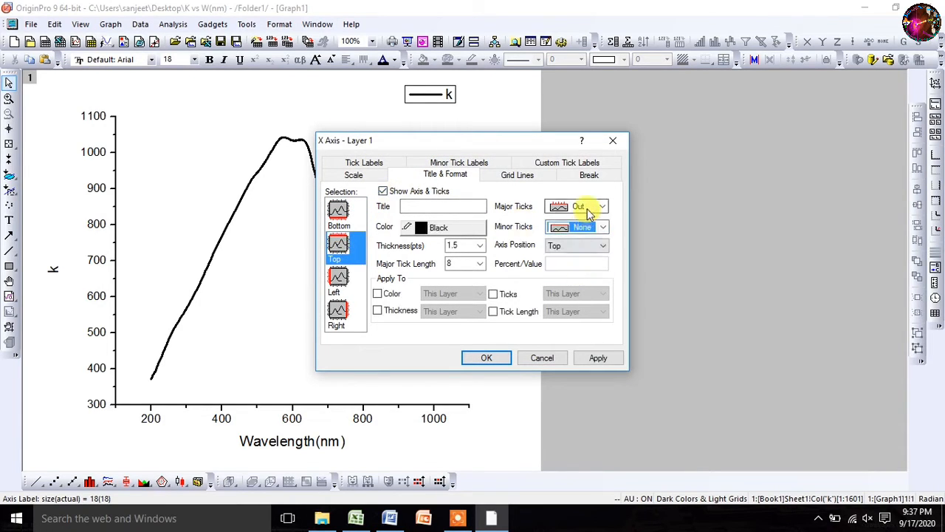
pyautogui.click(581, 254)
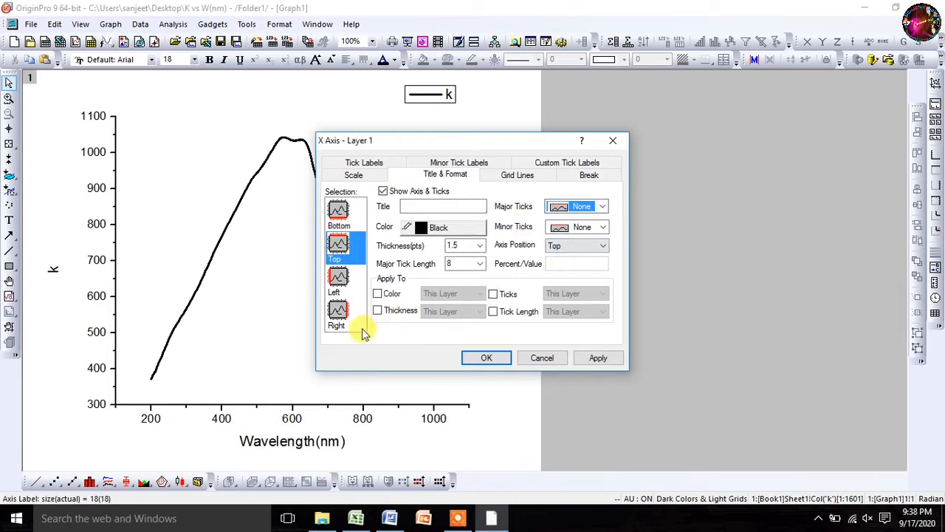
# - Show the graph's right axis line without ticks and apply the axis settings
pyautogui.click(338, 313)
pyautogui.click(383, 190)
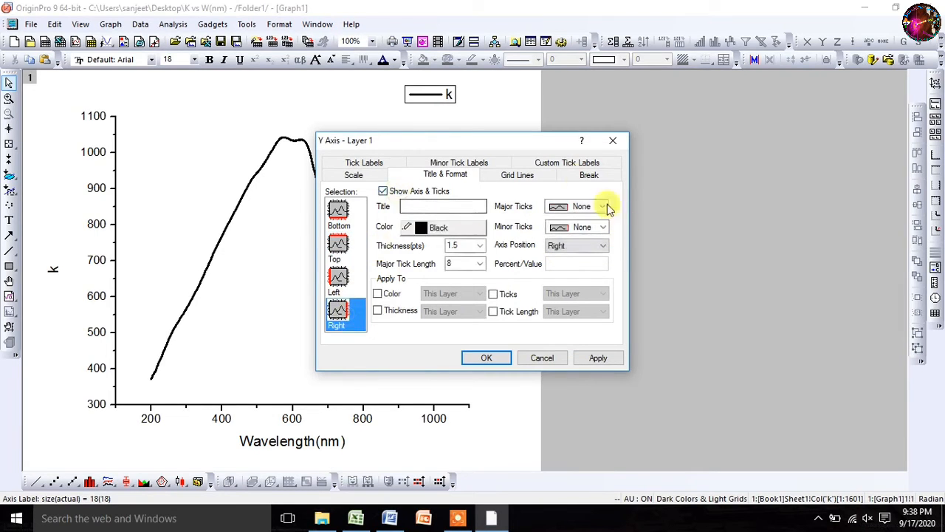
pyautogui.click(598, 358)
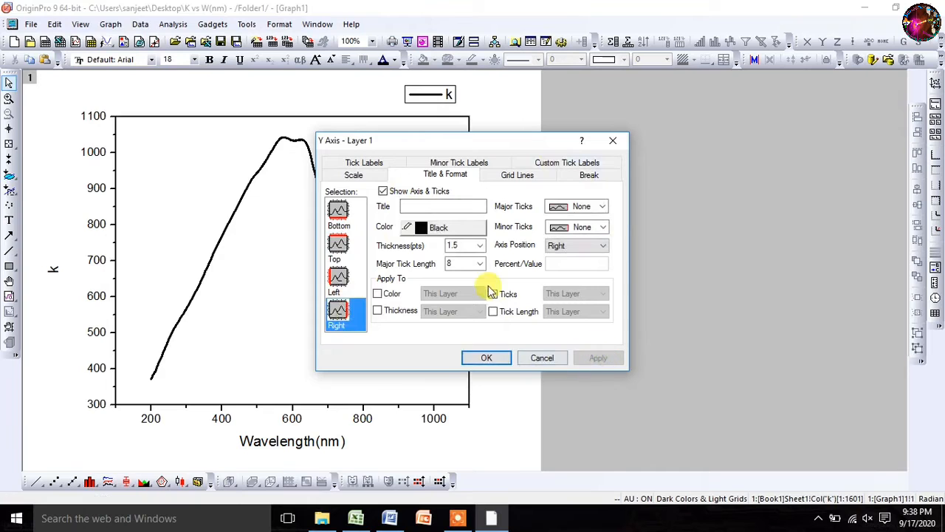
pyautogui.click(498, 357)
# - Move the legend inside the plot's upper left area and change its text to Extinction Coefficient (k)
pyautogui.moveTo(447, 104); pyautogui.dragTo(237, 145)
pyautogui.click(206, 148)
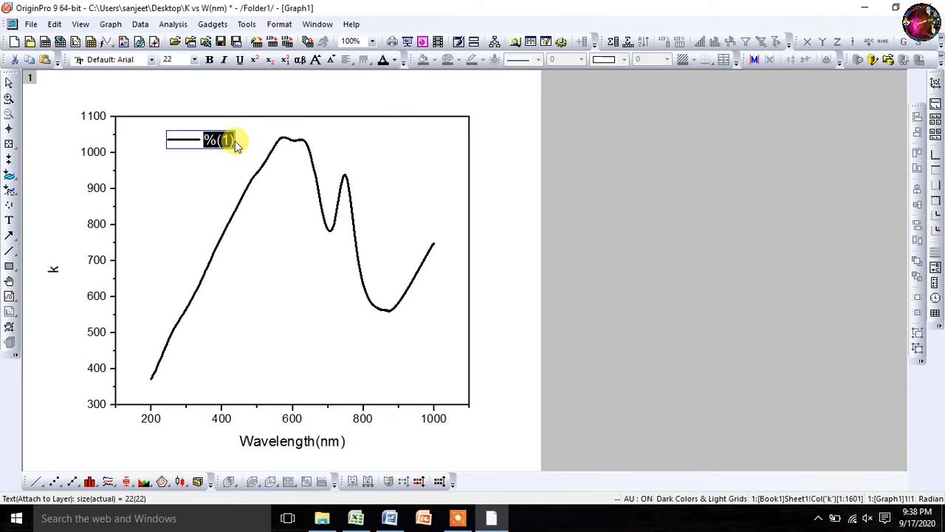
pyautogui.write('Extinction')
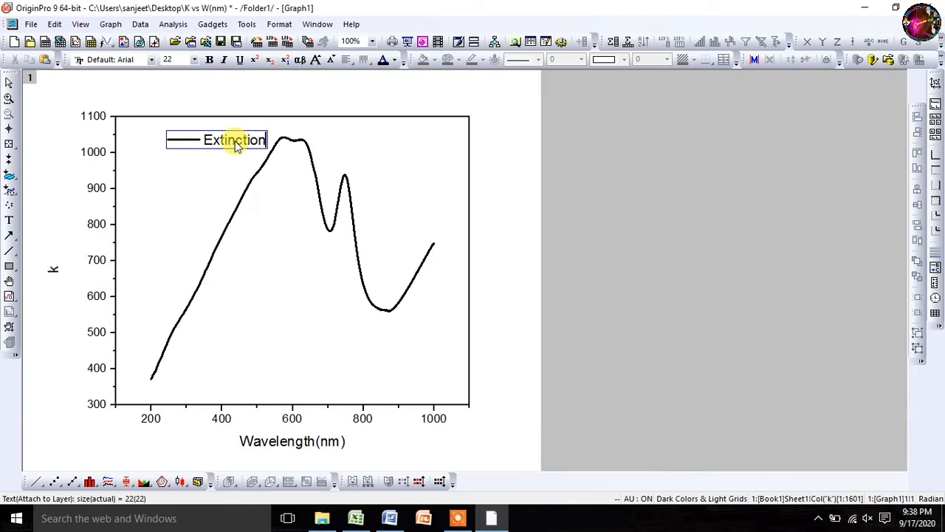
pyautogui.write(' Coeffic')
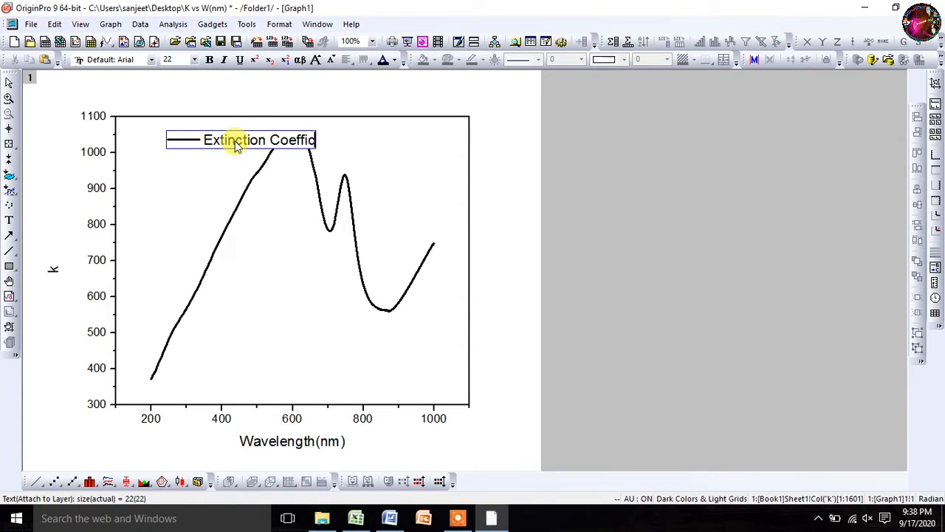
pyautogui.write('ient (k')
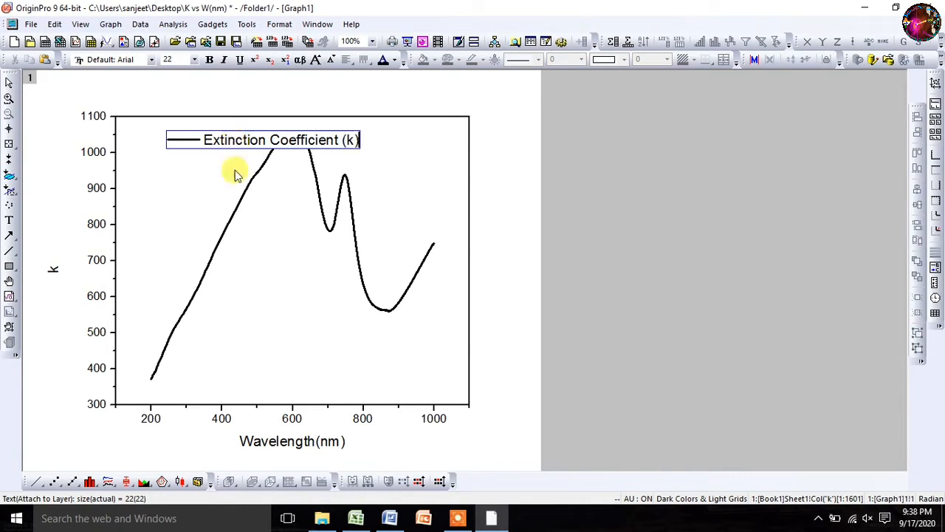
pyautogui.click(256, 236)
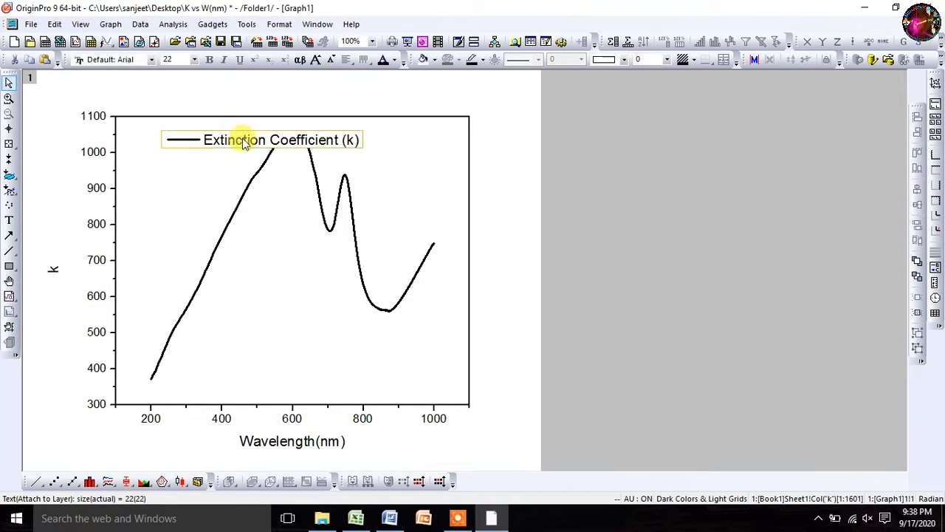